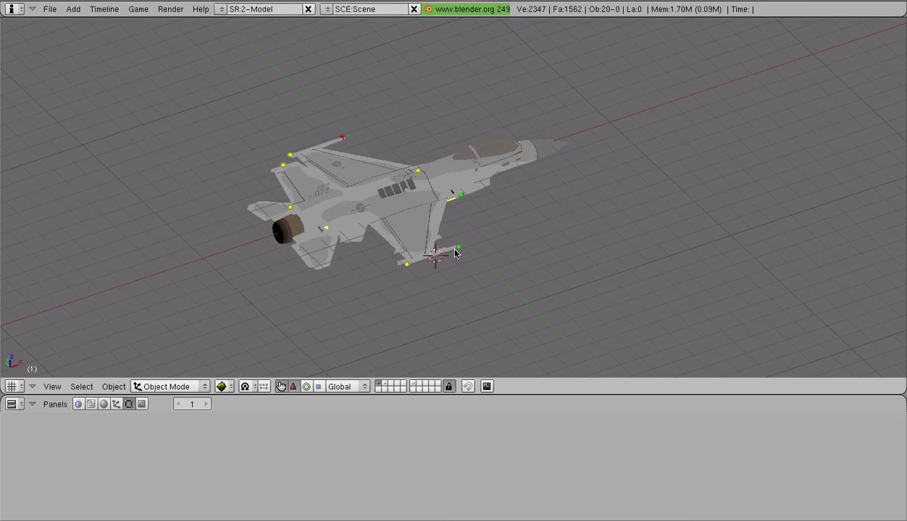
Step: Split the 3D view vertically at about two thirds of its width and turn the new area into an Outliner
middle_click_drag(508, 261, 451, 264)
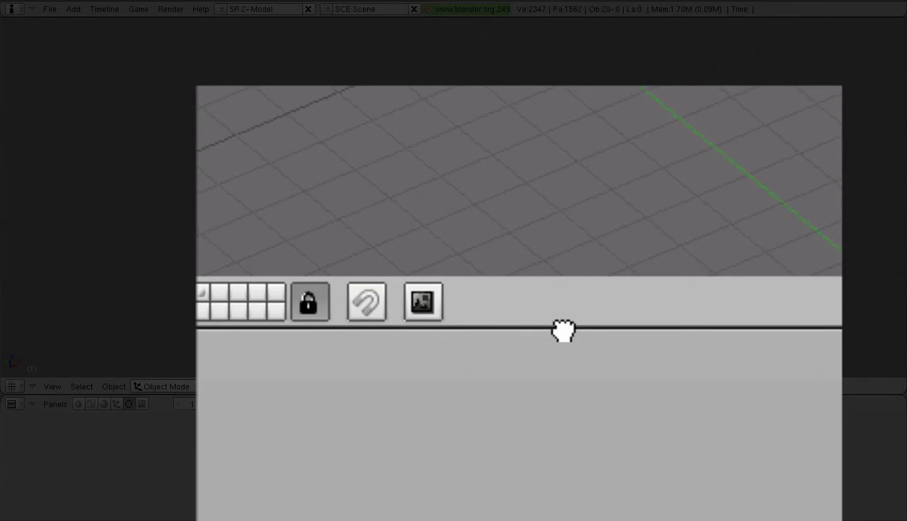
right_click(534, 395)
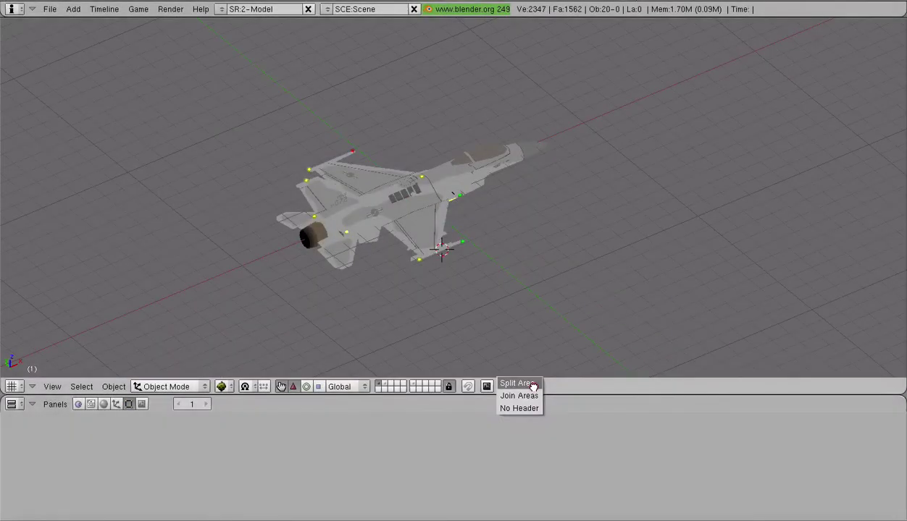
left_click(533, 384)
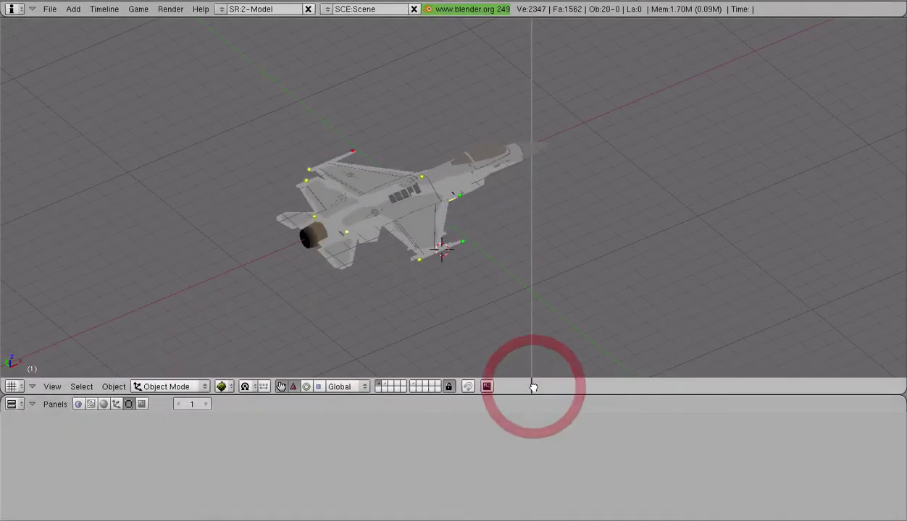
left_click(585, 167)
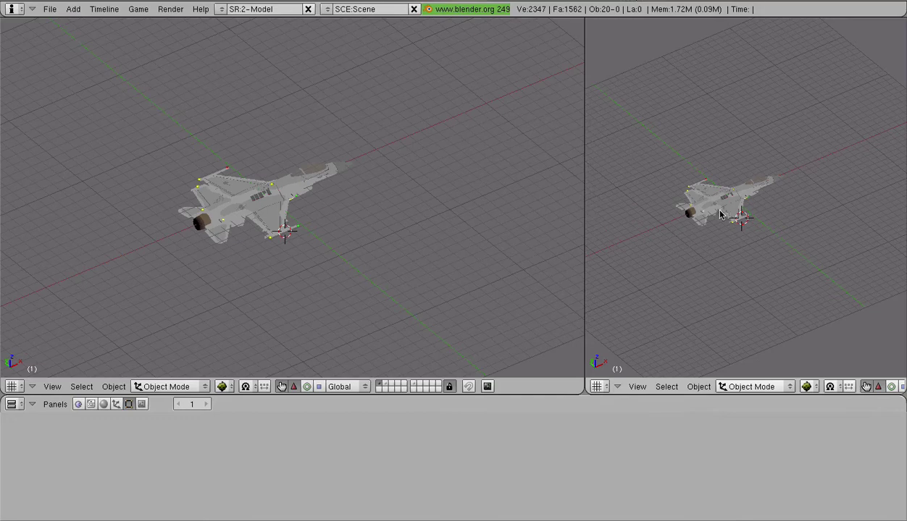
left_click(603, 389)
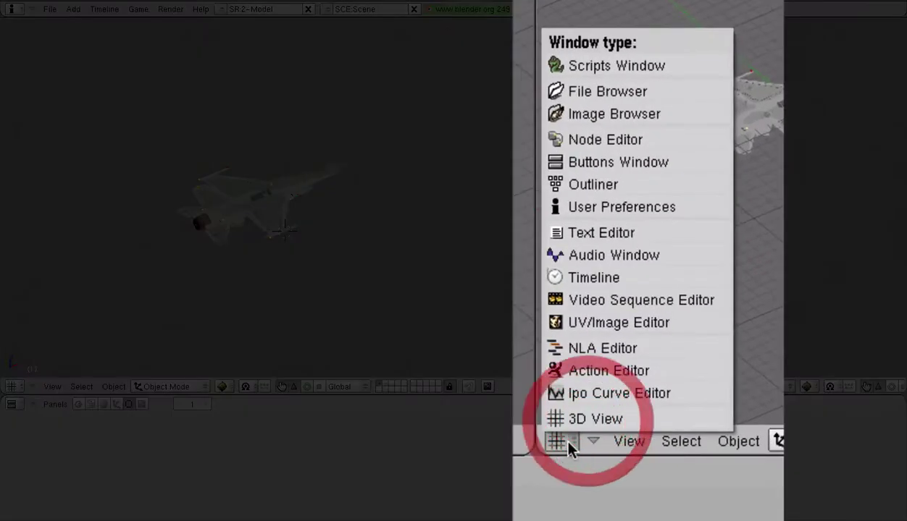
left_click(626, 184)
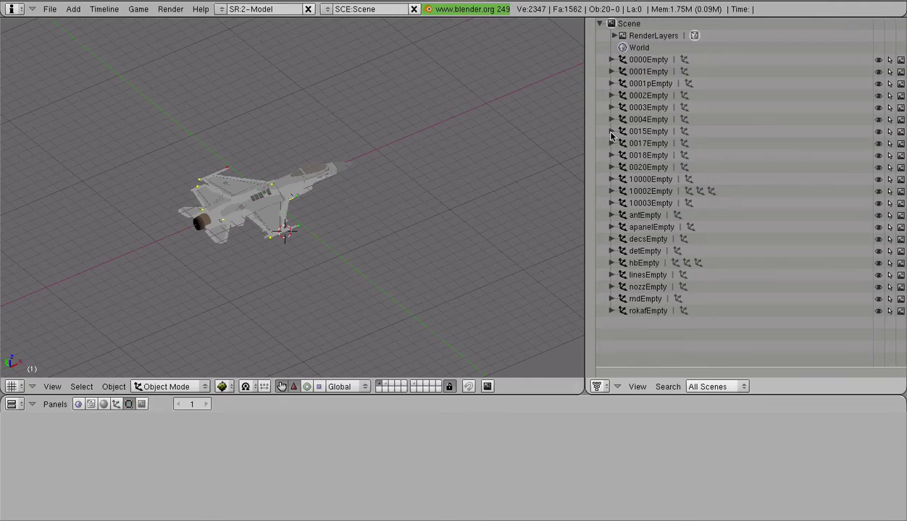
Step: Examine the jet model's empties and their child meshes by selecting several Outliner entries, including 10002Empty's children, 0004Empty and 0017Empty
left_click(691, 193)
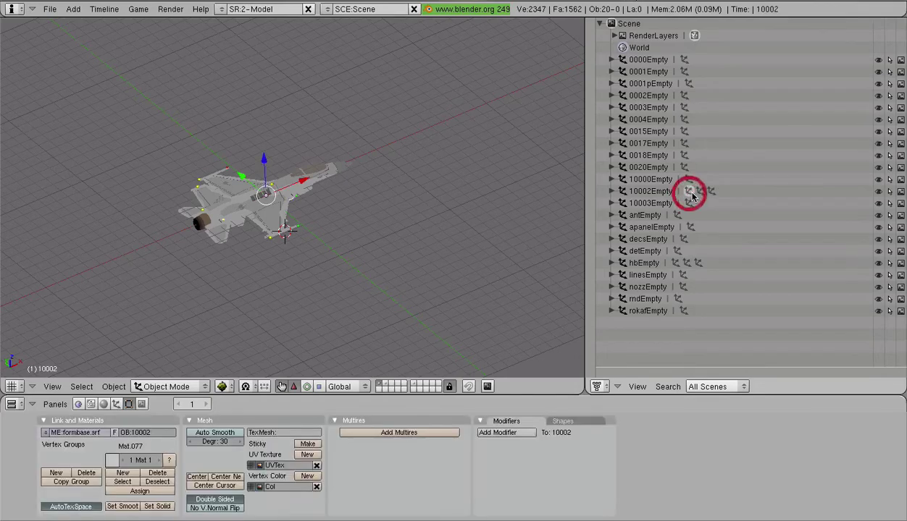
left_click(700, 191)
left_click(711, 192)
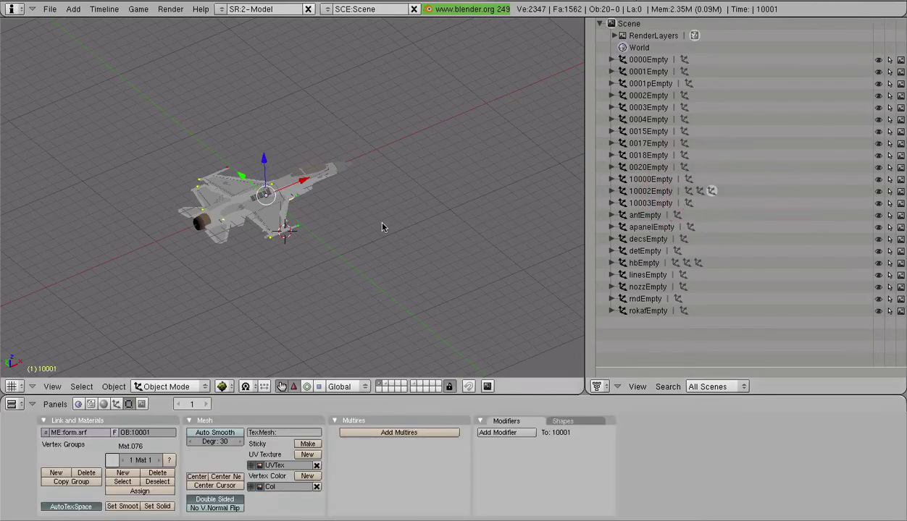
scroll(383, 227, "up", 2)
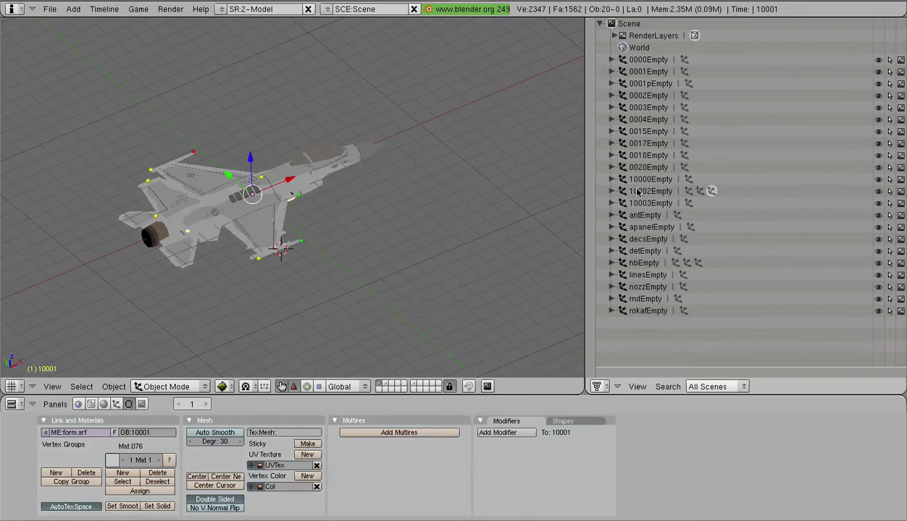
left_click(637, 191)
left_click(647, 179)
left_click(636, 120)
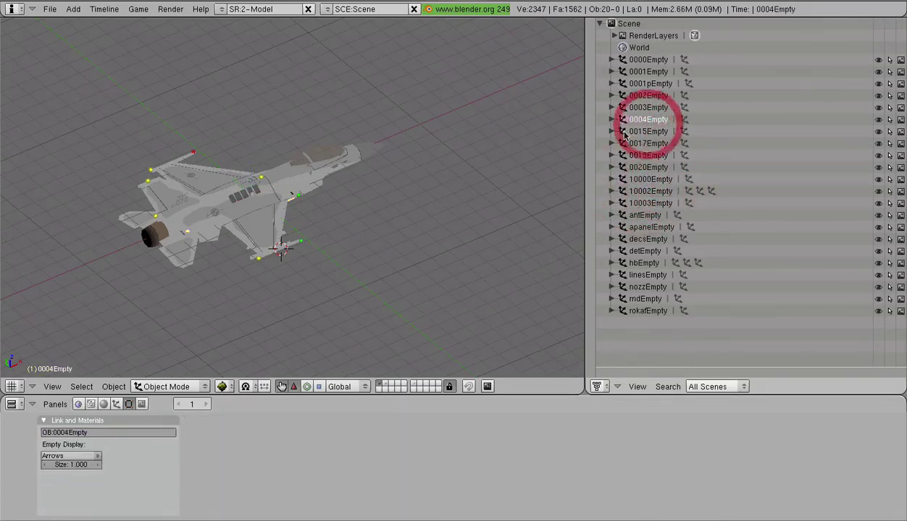
left_click(646, 143)
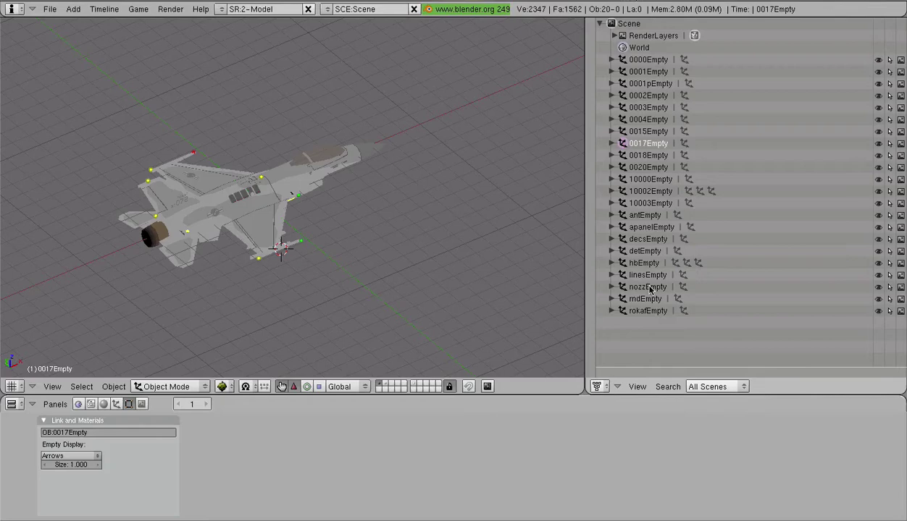
scroll(323, 208, "down", 1)
left_click(324, 207)
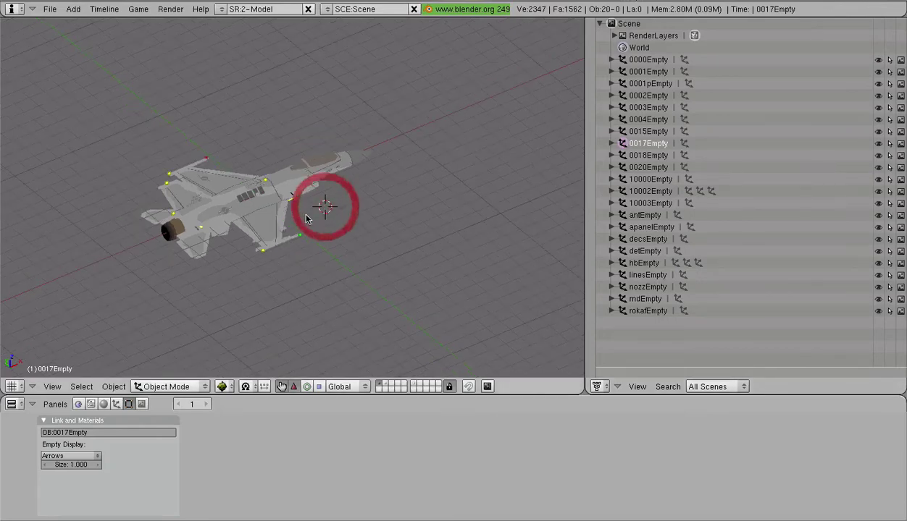
scroll(305, 212, "up", 3)
middle_click_drag(274, 214, 376, 191, "shift")
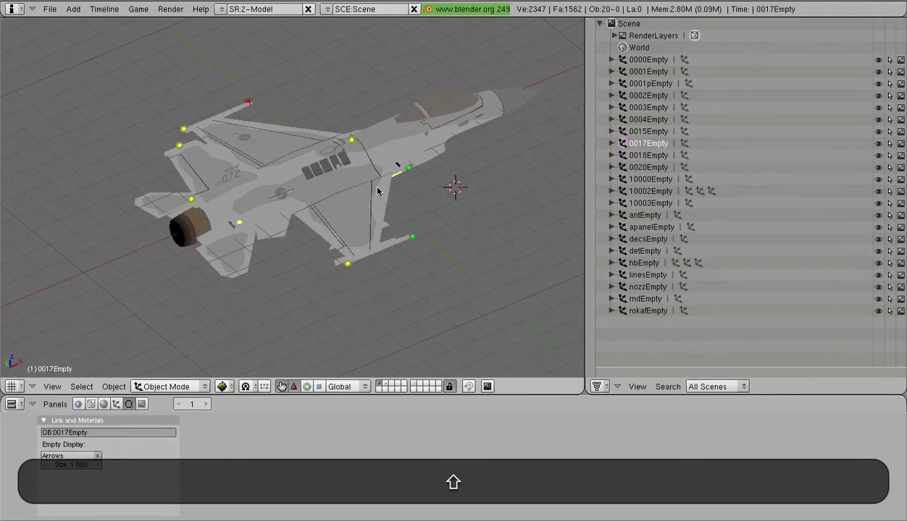
Step: Advance to frame 61, select the afterburner flame behind the nozzle, and inspect its parent empty in the Outliner
key("Up")
key("Up")
key("Up")
key("Up")
key("Up")
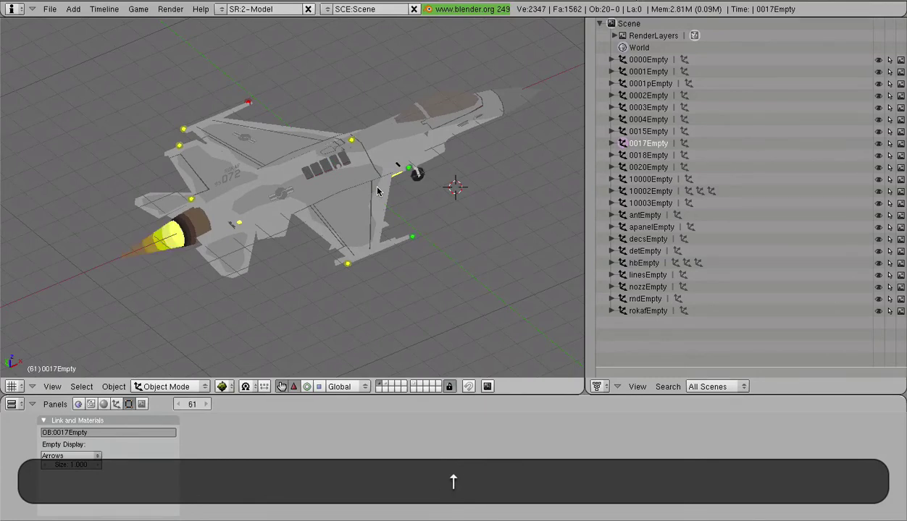
right_click(145, 248)
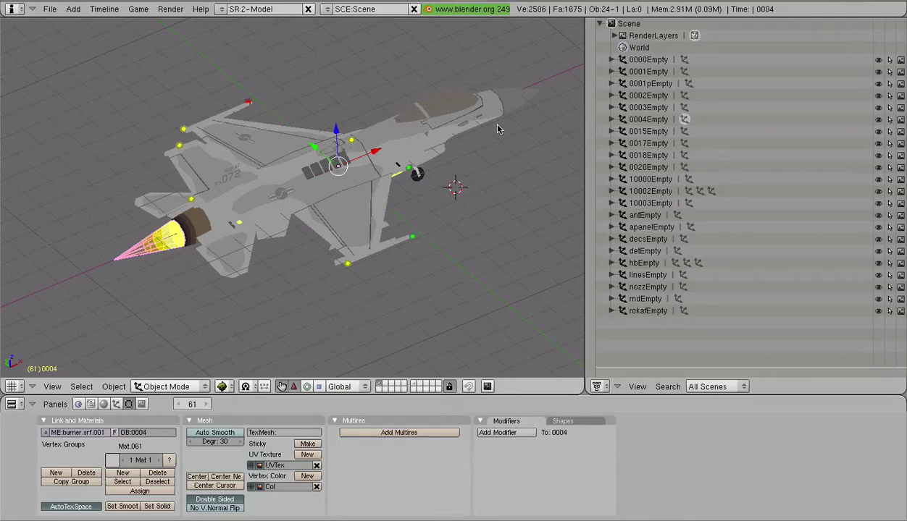
left_click(611, 118)
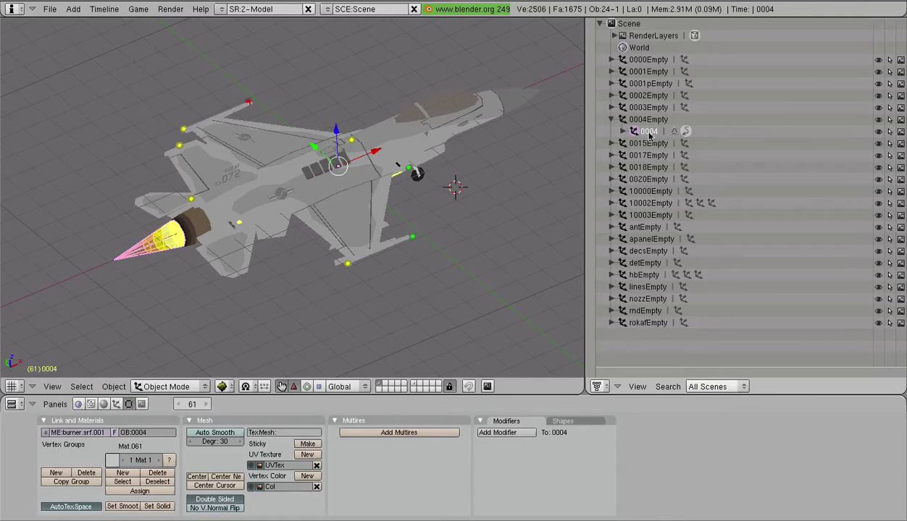
left_click(611, 118)
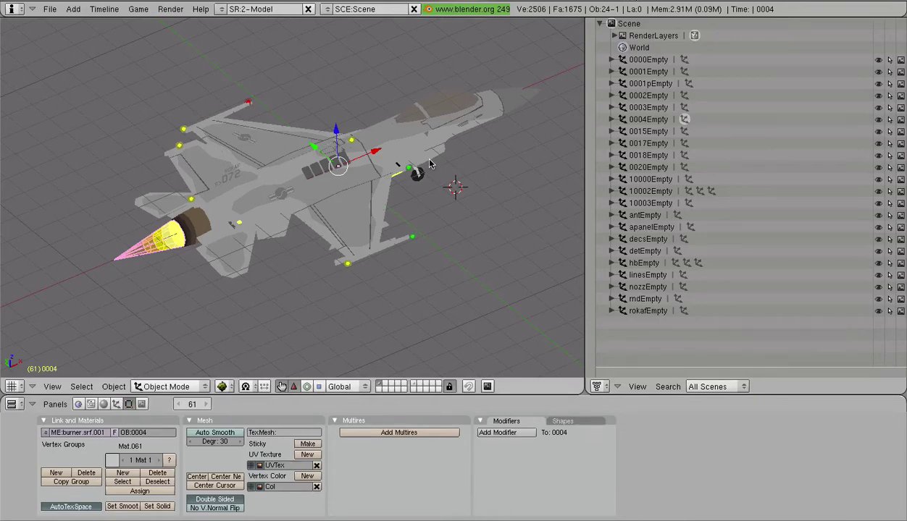
Step: Show all layers and move 0004Empty with its flame about 8.36 units along Y, away from the jet
key("grave")
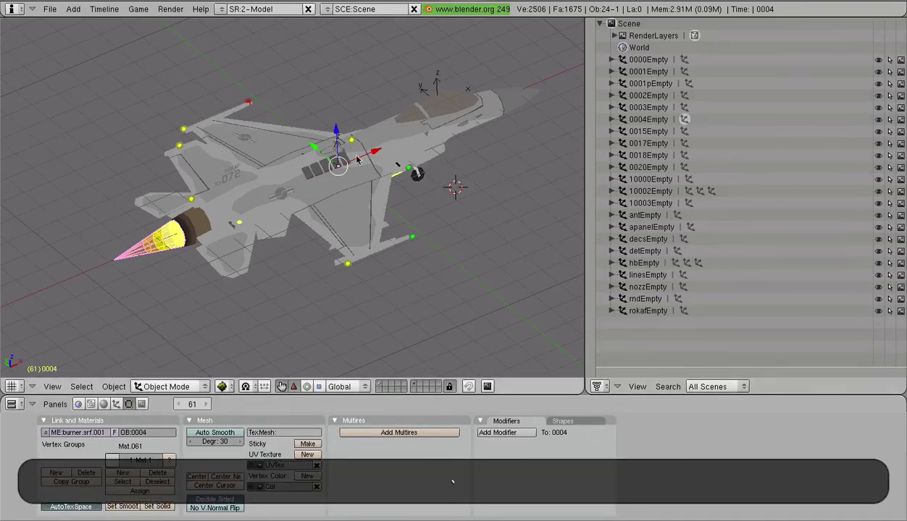
middle_click_drag(357, 159, 341, 161)
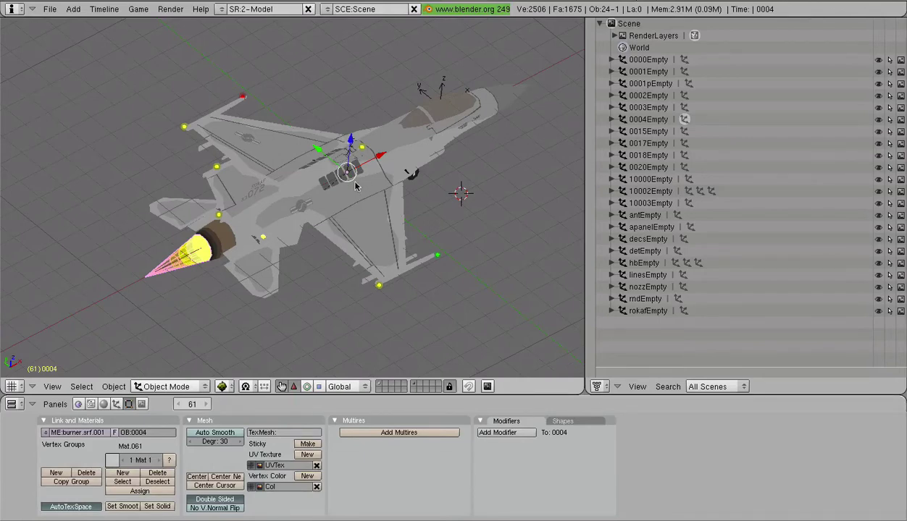
left_click(628, 120)
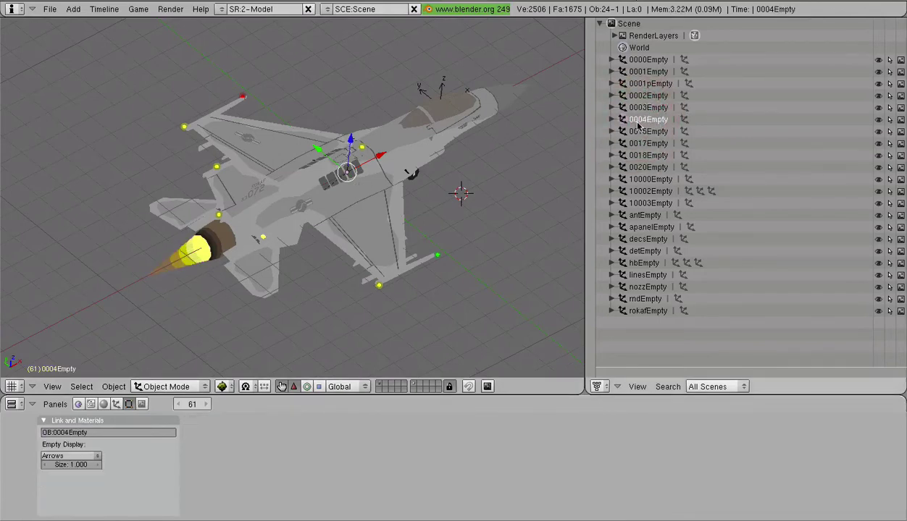
key("g")
key("y")
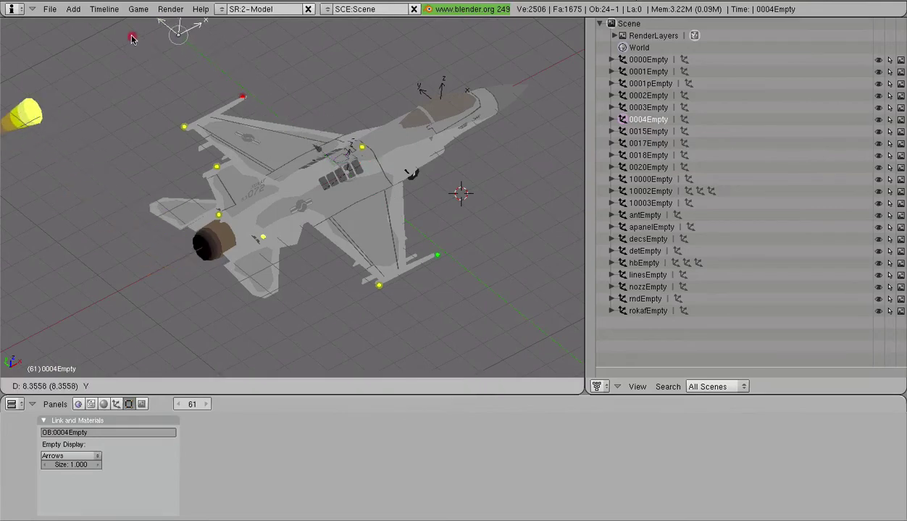
left_click(133, 38)
scroll(340, 179, "down", 3)
Step: Select all objects of the jet except the separated flame and its empty, and delete them
key("a")
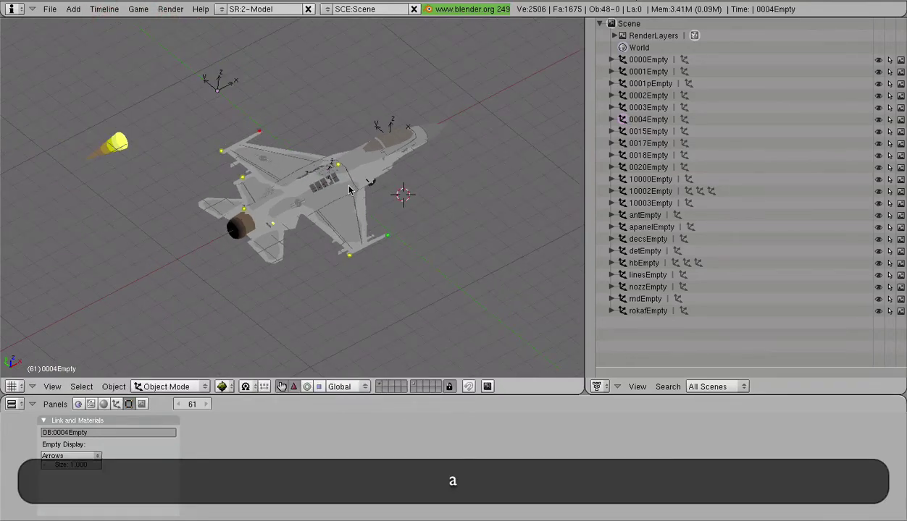
key("ctrl+a")
mouse_move(307, 101)
left_mouse_down("ctrl")
mouse_move(203, 135)
mouse_move(168, 259)
mouse_move(381, 277)
left_mouse_up("ctrl")
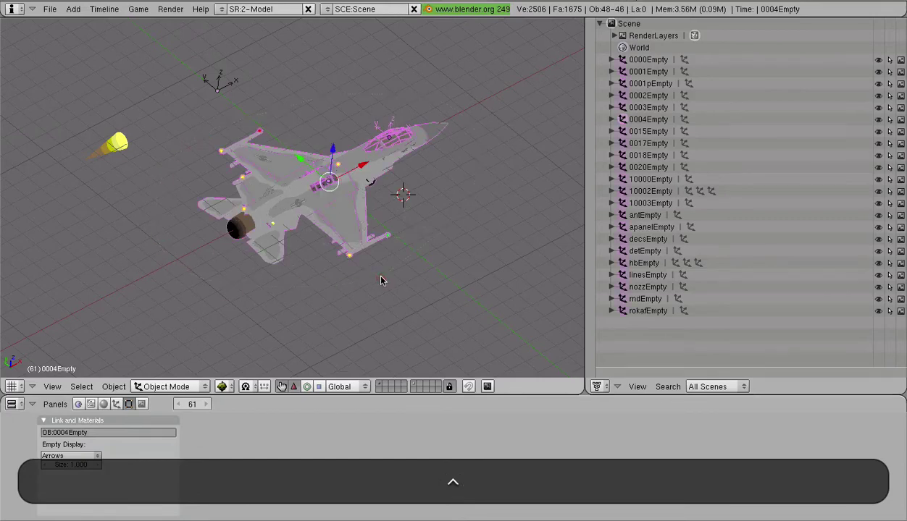
key("x")
left_click(421, 210)
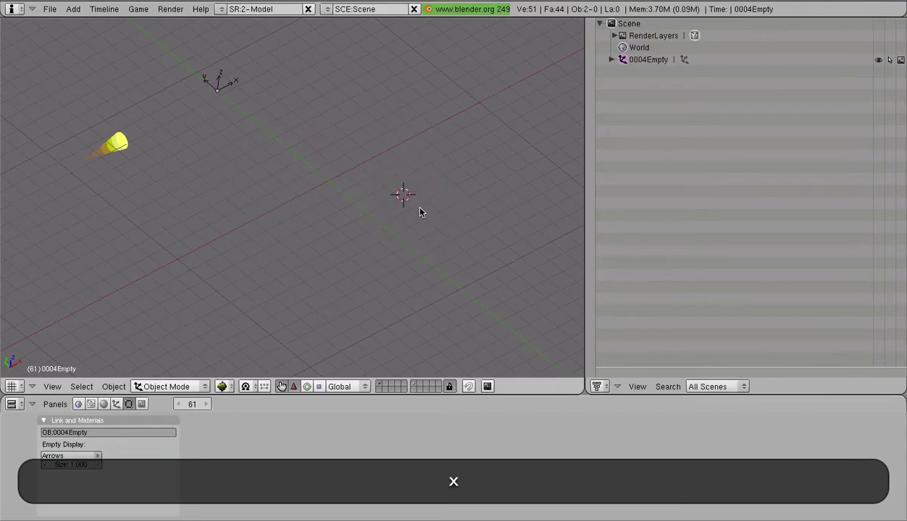
Step: Set the Y location of 0004Empty to 0 in its transform properties and close them
left_click(656, 61)
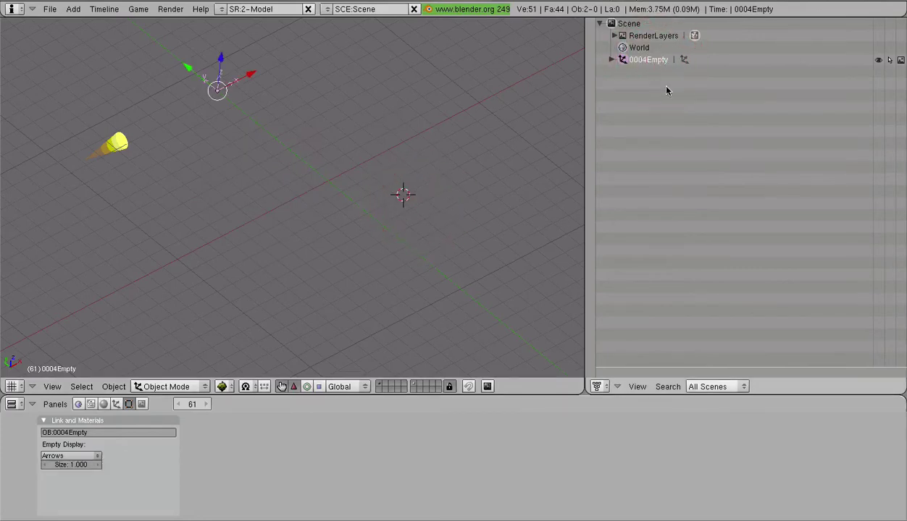
key("n")
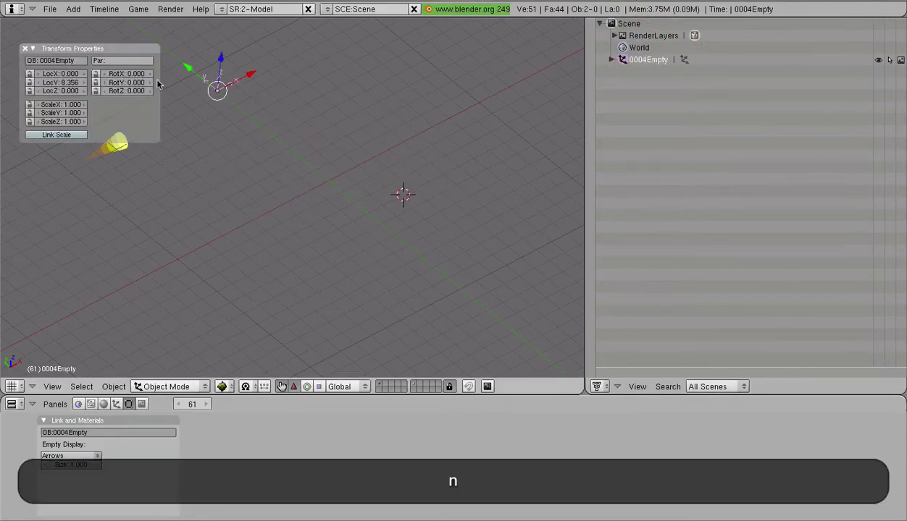
left_click(61, 83)
type("0")
key("Return")
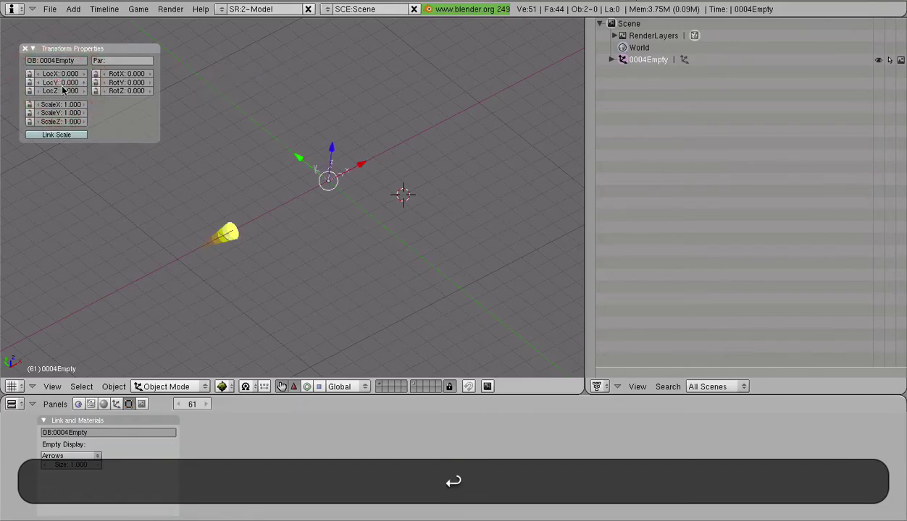
left_click(312, 186)
left_click(24, 48)
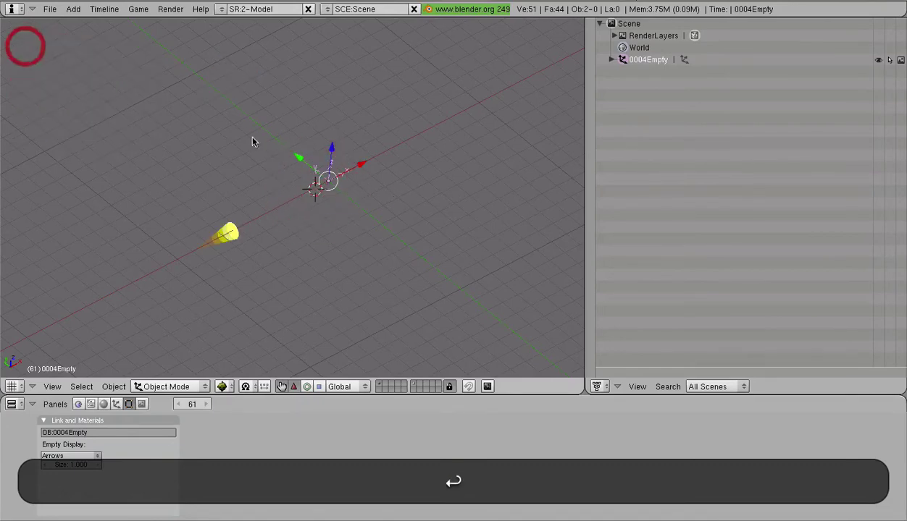
Step: Try scaling the whole burner flame mesh in Edit Mode, then return to Object Mode with nothing selected
middle_click_drag(253, 139, 264, 257)
right_click(165, 214)
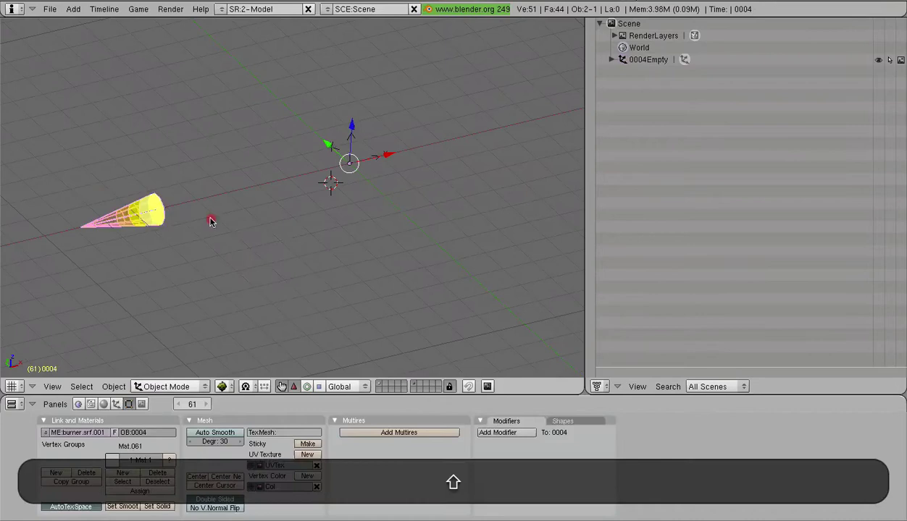
middle_click_drag(210, 221, 300, 224, "shift")
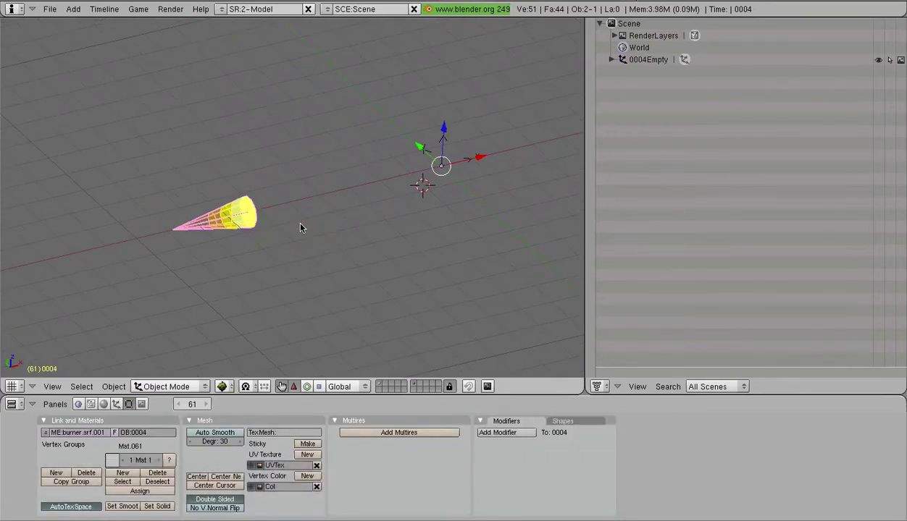
key("Tab")
key("a")
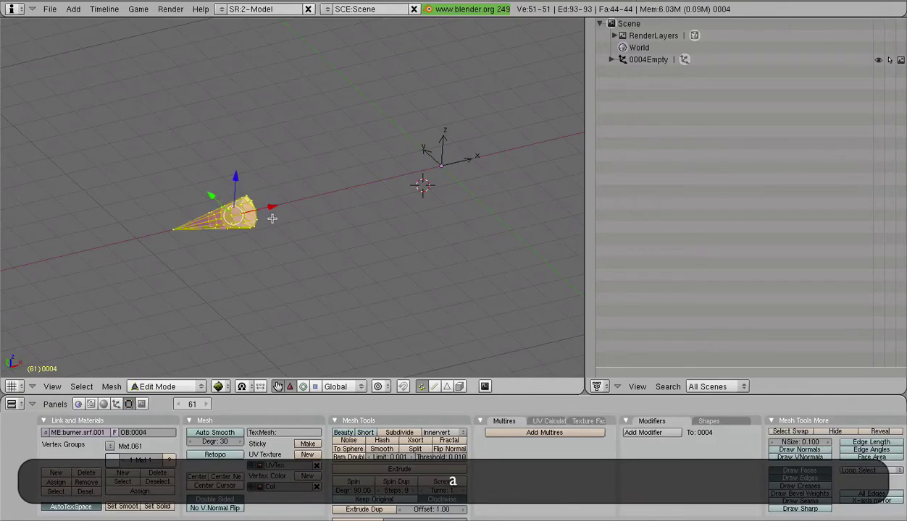
key("s")
key("Escape")
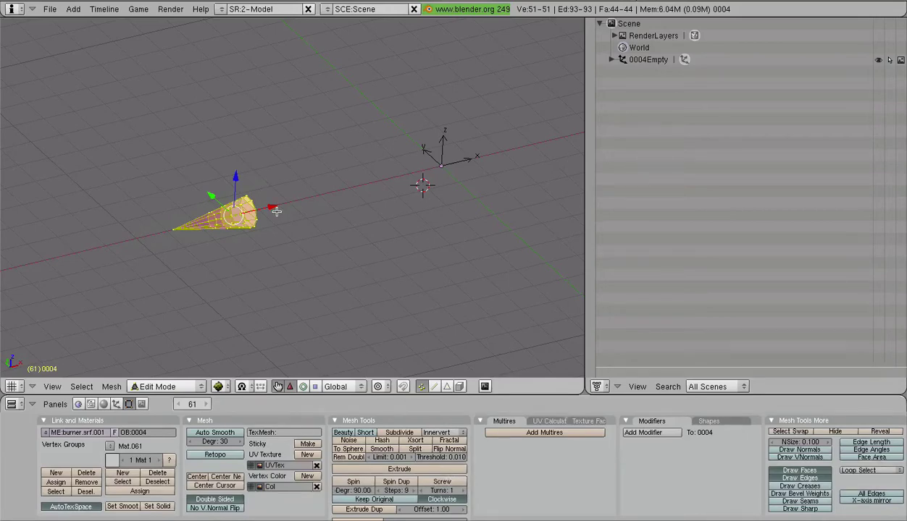
scroll(277, 212, "down", 4)
key("Tab")
middle_click_drag(242, 247, 260, 257)
key("a")
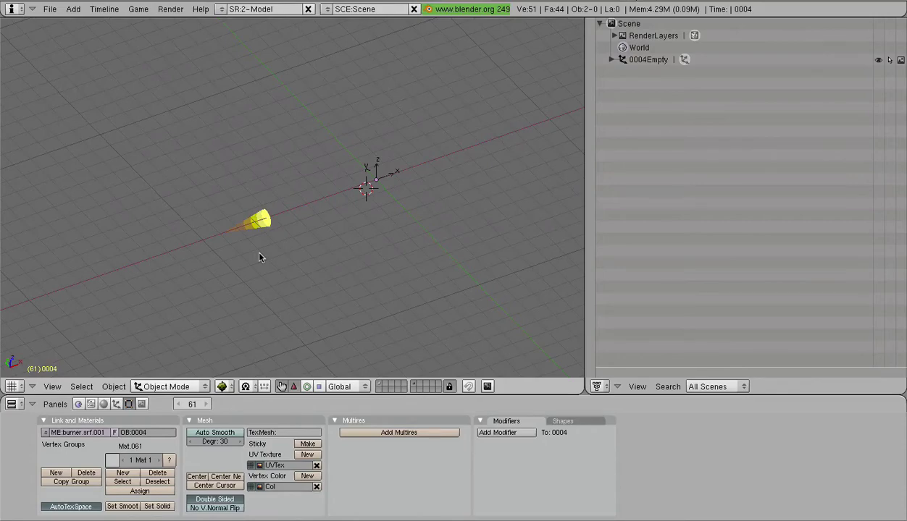
Step: Open the recent file F-15.blend from the Extracting Afterburner from Model folder
left_click(51, 10)
left_click(59, 45)
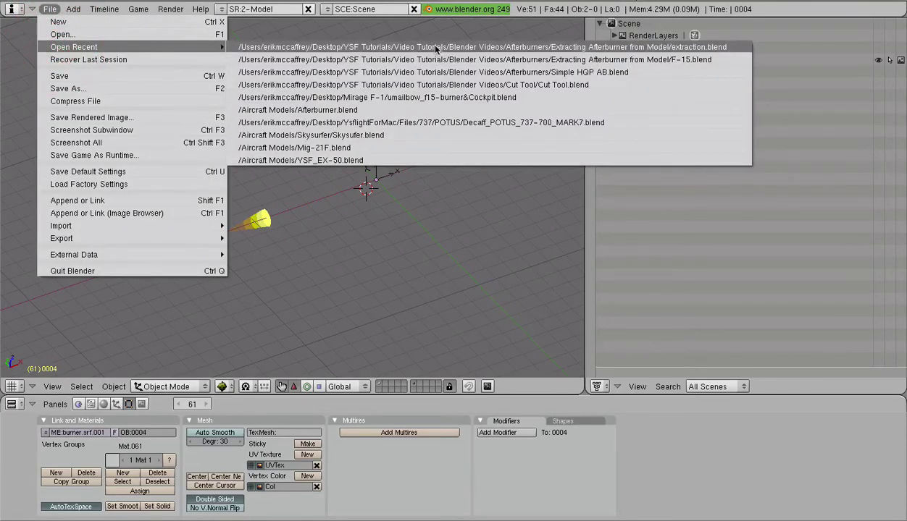
left_click(425, 57)
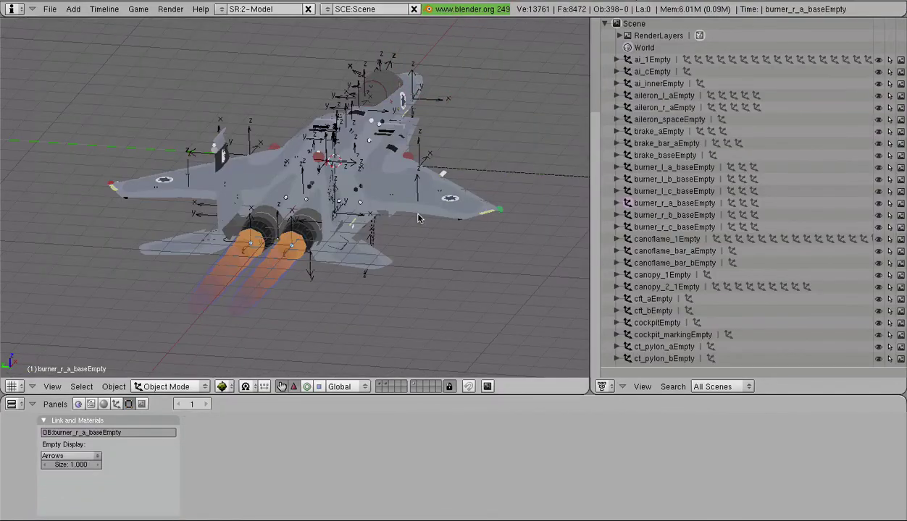
Step: Look through the Outliner for the engine nozzle entries and select the nozzle mesh around one of the flames
middle_click_drag(418, 219, 324, 293)
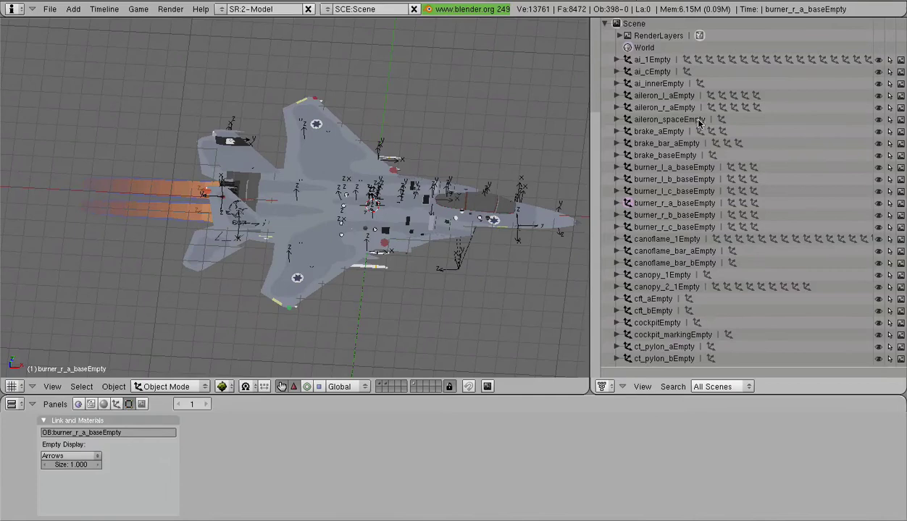
scroll(699, 145, "down", 5)
scroll(699, 145, "down", 12)
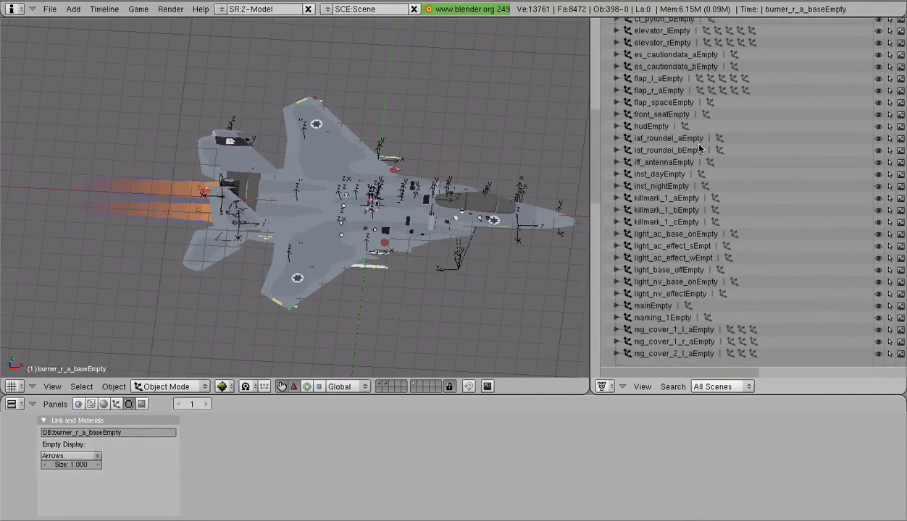
scroll(701, 148, "down", 8)
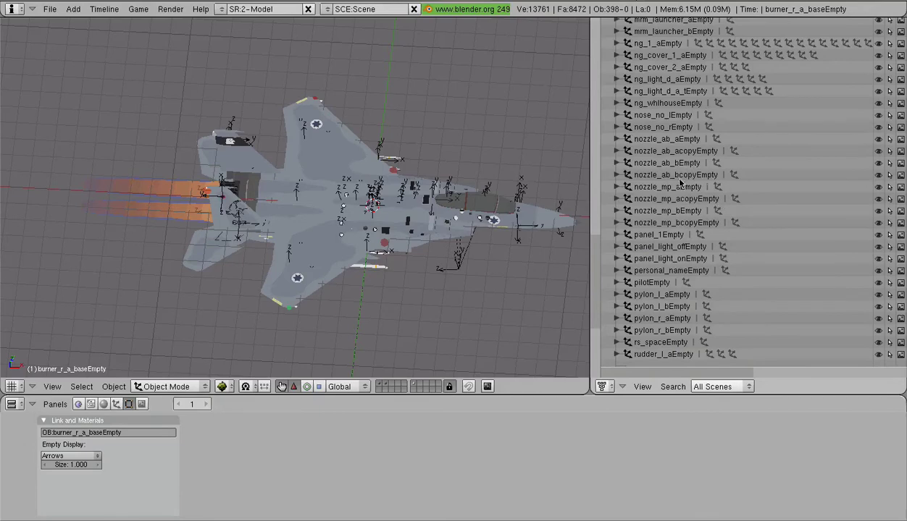
left_click(644, 174)
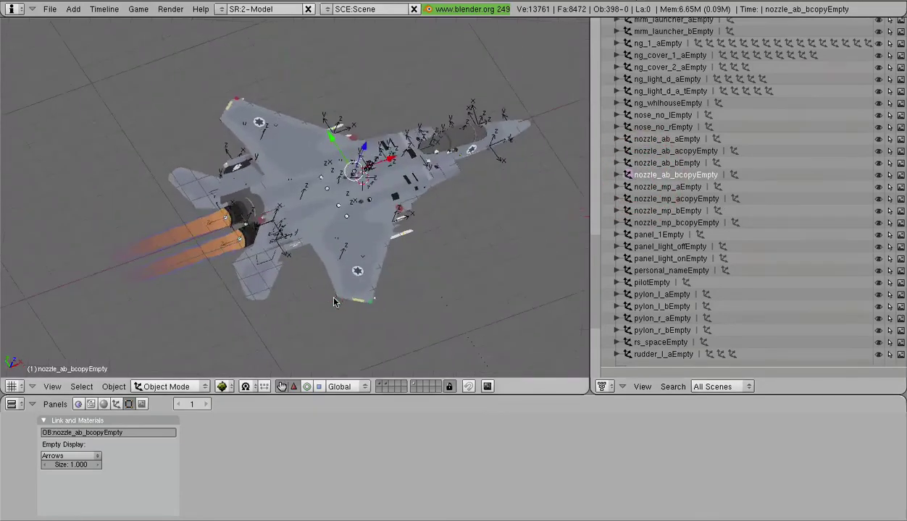
scroll(334, 303, "up", 8)
middle_click_drag(130, 291, 404, 259, "shift")
right_click(308, 220)
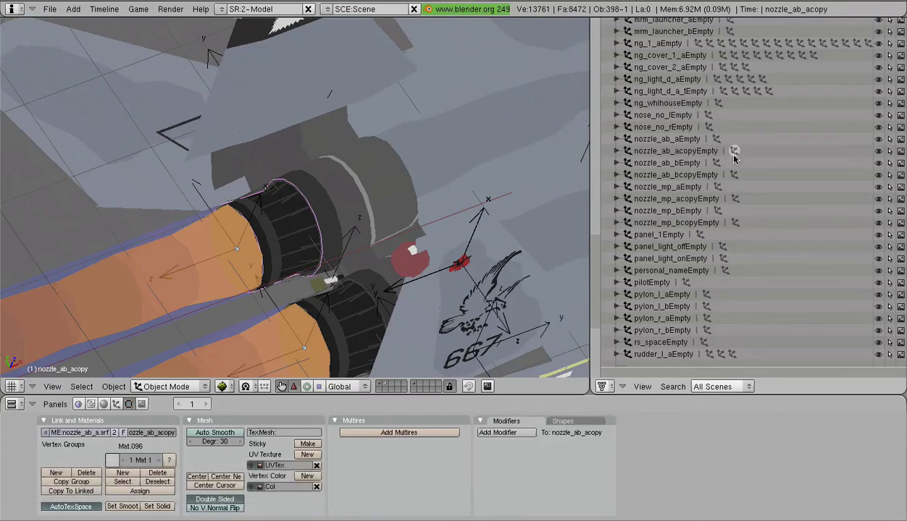
Step: Select burner_l_a_baseEmpty in the Outliner and test-move it to see which flame it controls, cancelling the move
scroll(693, 244, "up", 5)
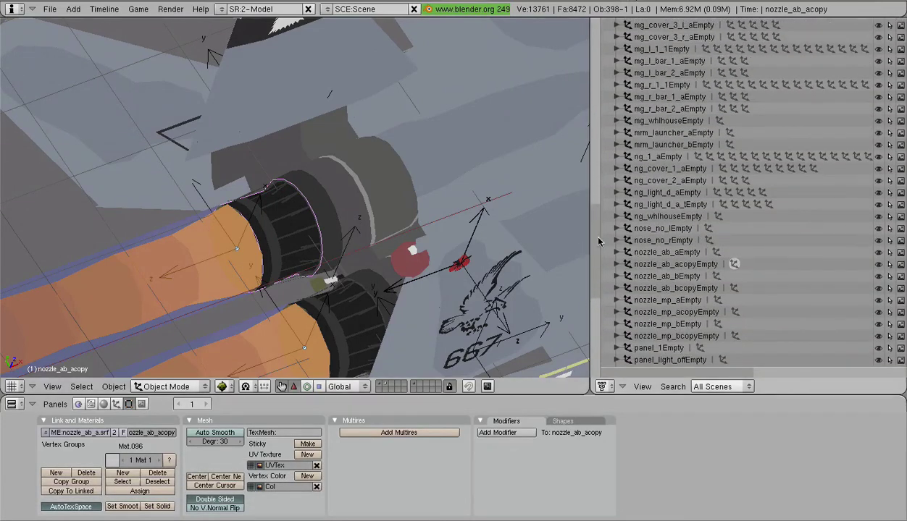
mouse_move(599, 222)
left_mouse_down()
mouse_move(600, 207)
mouse_move(597, 217)
left_mouse_up()
scroll(625, 244, "up", 5)
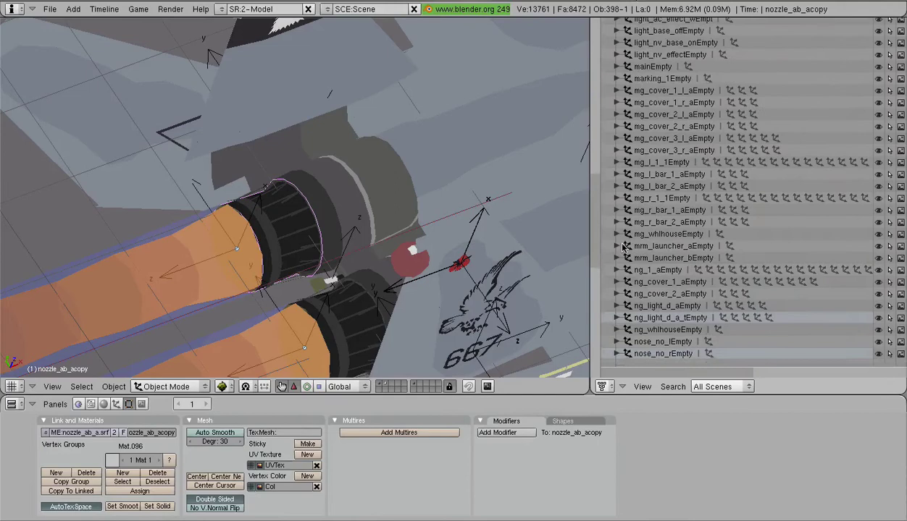
scroll(627, 245, "up", 15)
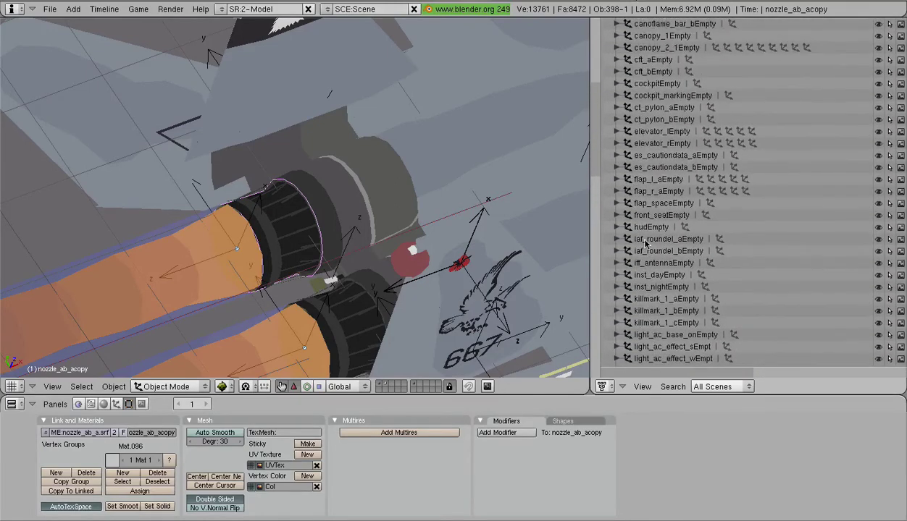
scroll(654, 230, "up", 4)
left_click(681, 106)
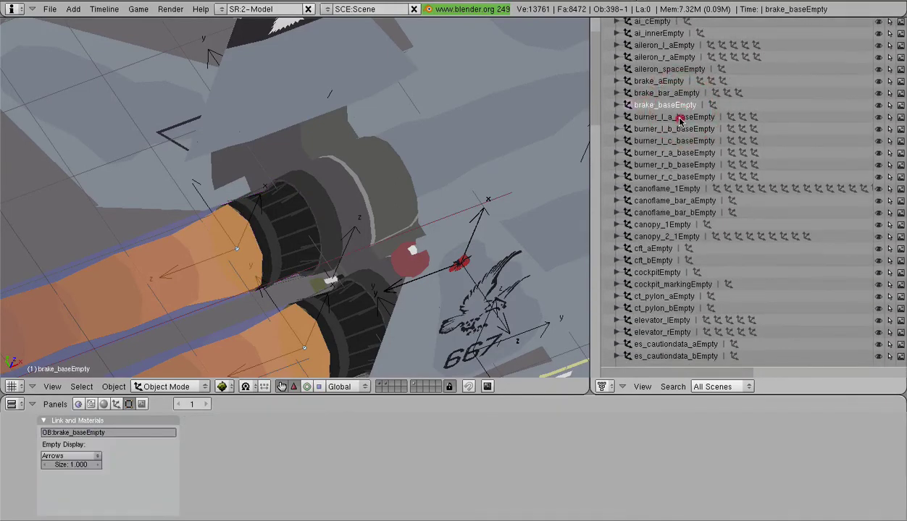
left_click(679, 118)
key("KP_Decimal")
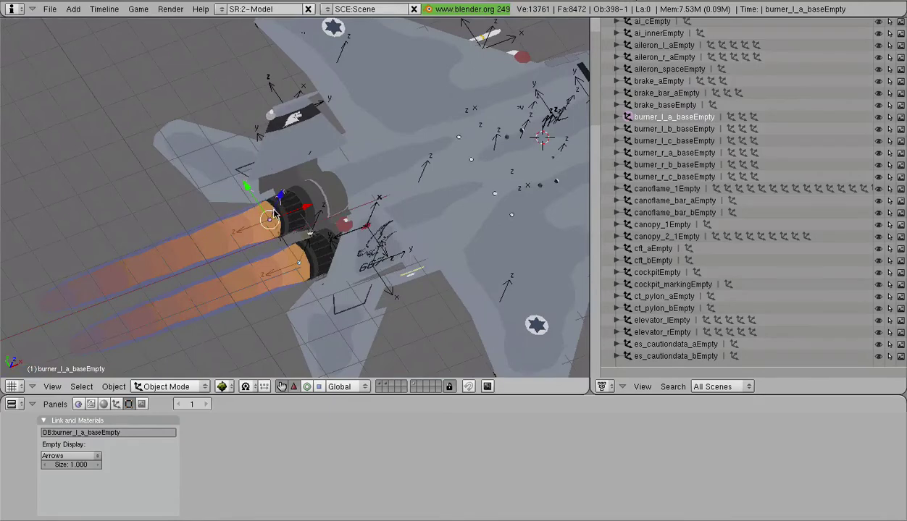
key("g")
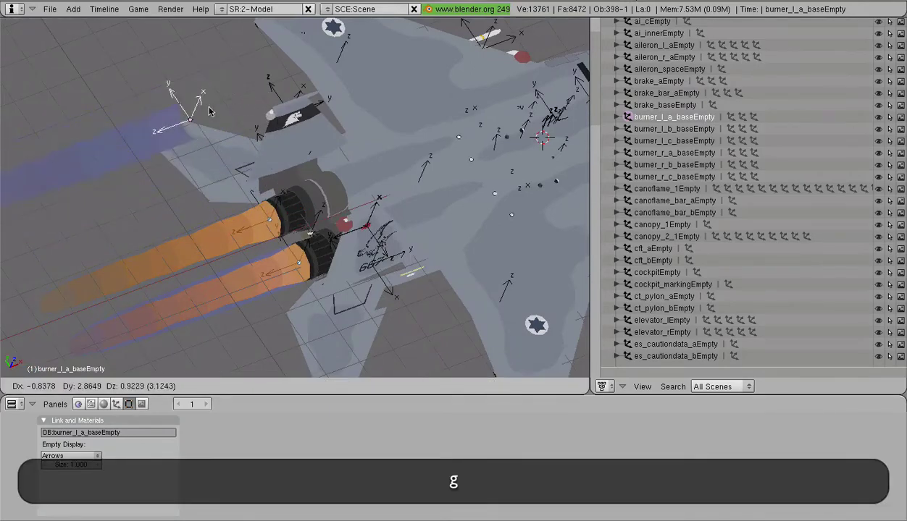
key("Escape")
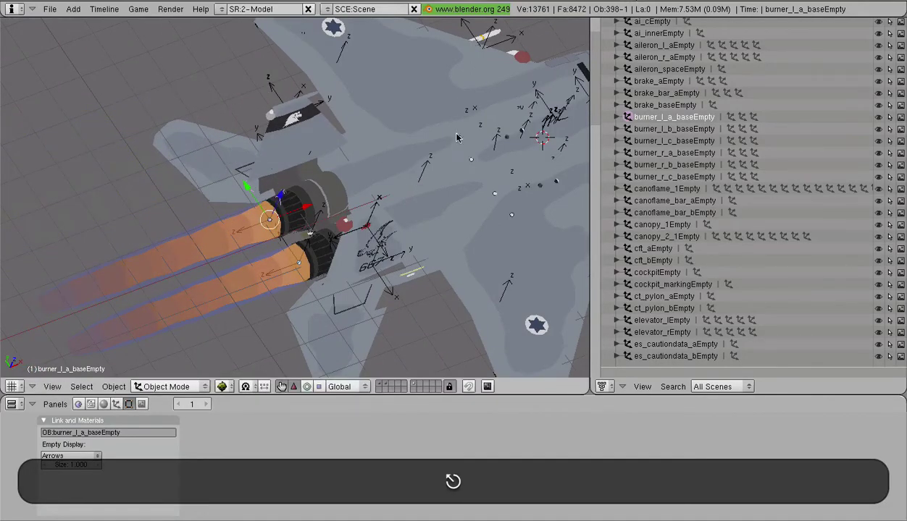
Step: Widen the Outliner area to more than half the screen width and show the start of its object list
scroll(566, 158, "down", 1)
scroll(697, 176, "down", 1)
scroll(680, 206, "up", 5)
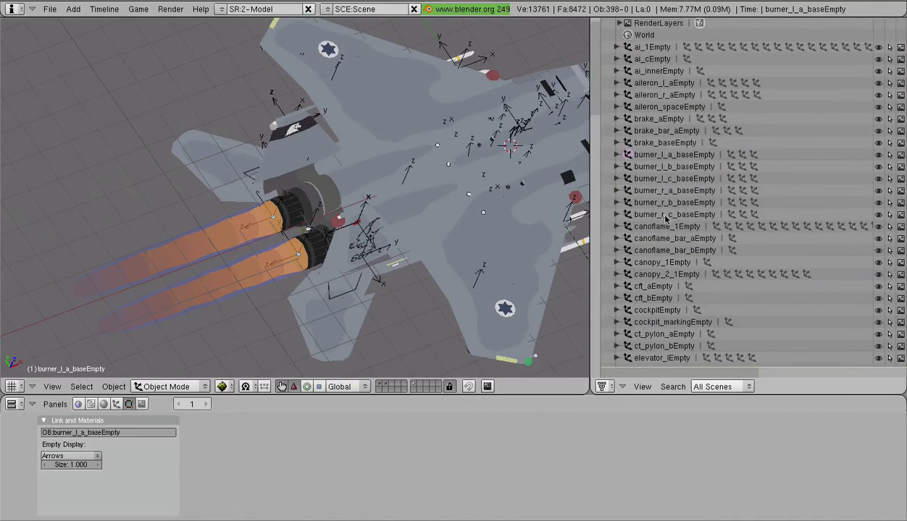
scroll(532, 218, "down", 1)
middle_click_drag(503, 221, 447, 216, "shift")
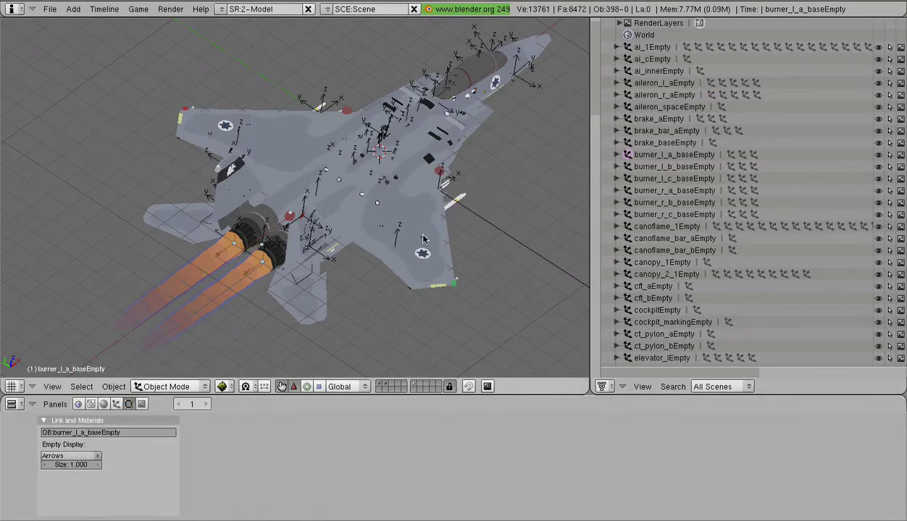
left_click_drag(576, 133, 372, 139)
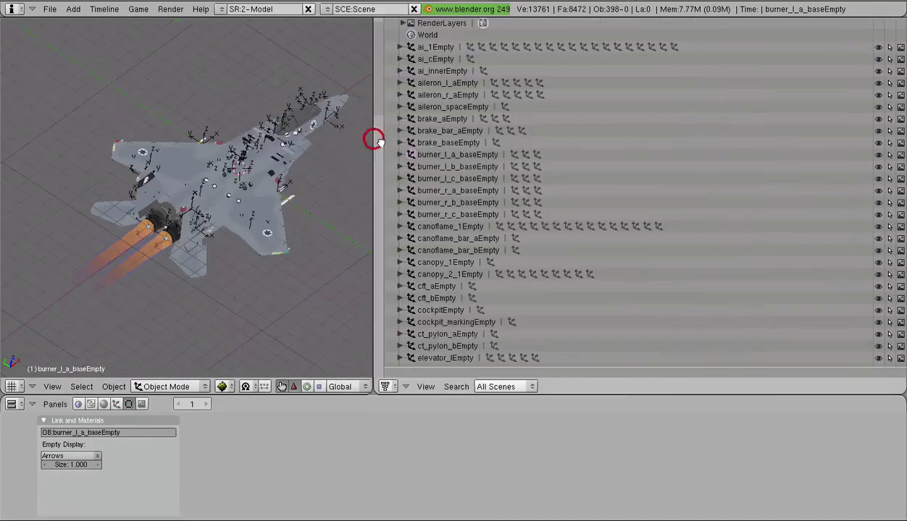
scroll(474, 92, "up", 1)
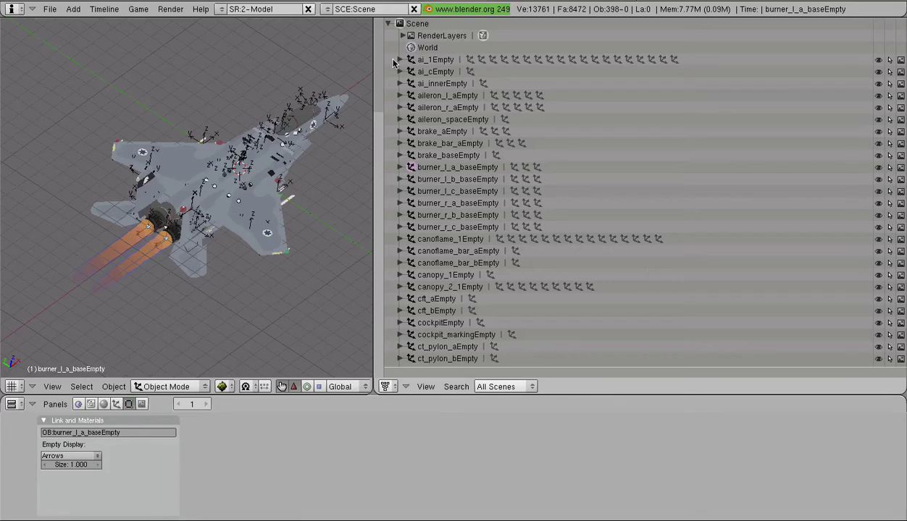
Step: Mark the Outliner entries from ai_1Empty through brake_baseEmpty and delete them, leaving out the burner empties
left_click_drag(393, 63, 398, 133)
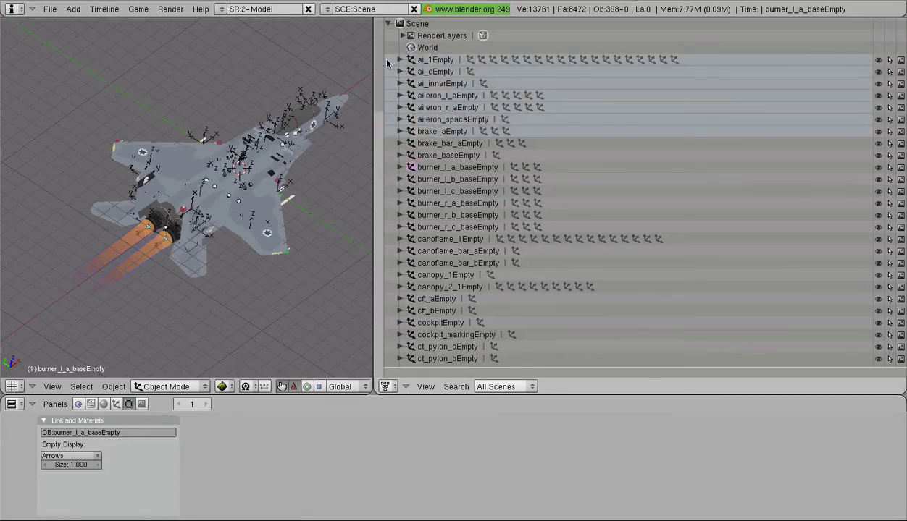
left_click(399, 60)
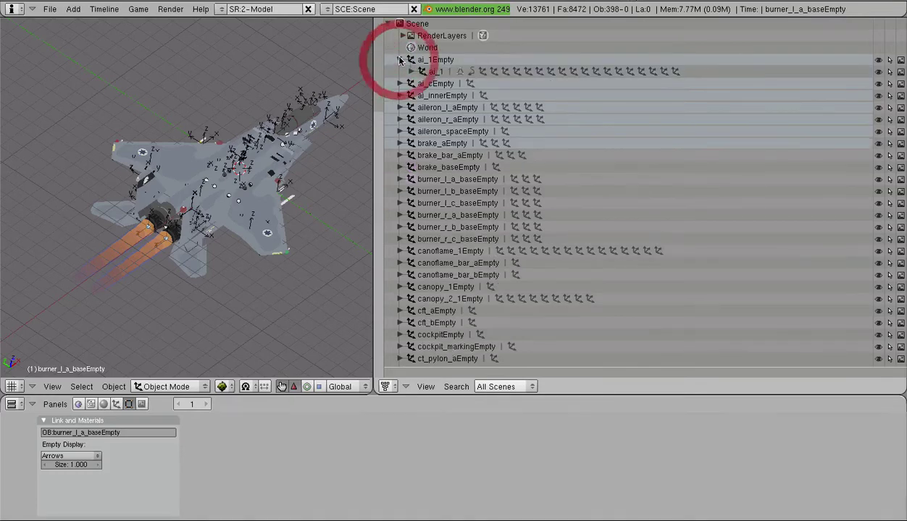
left_click(399, 60)
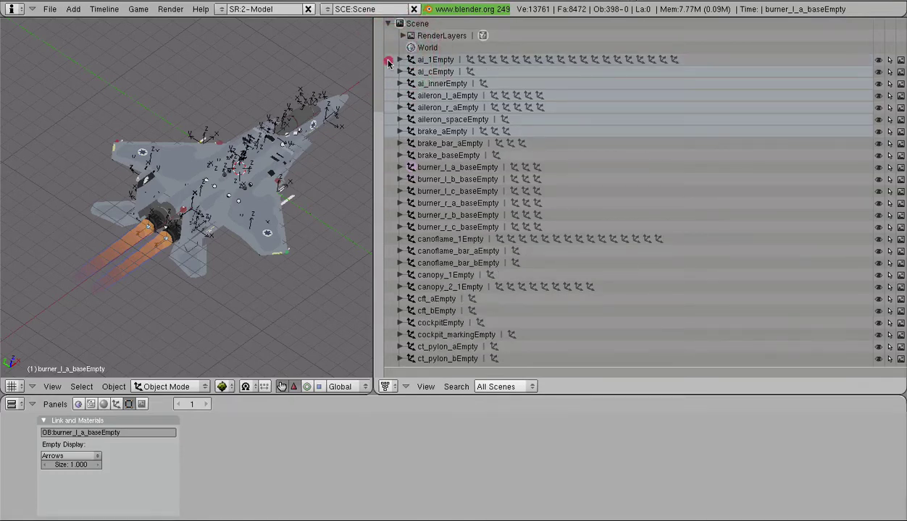
mouse_move(392, 145)
left_mouse_down()
mouse_move(388, 166)
mouse_move(383, 155)
left_mouse_up()
left_click(383, 166)
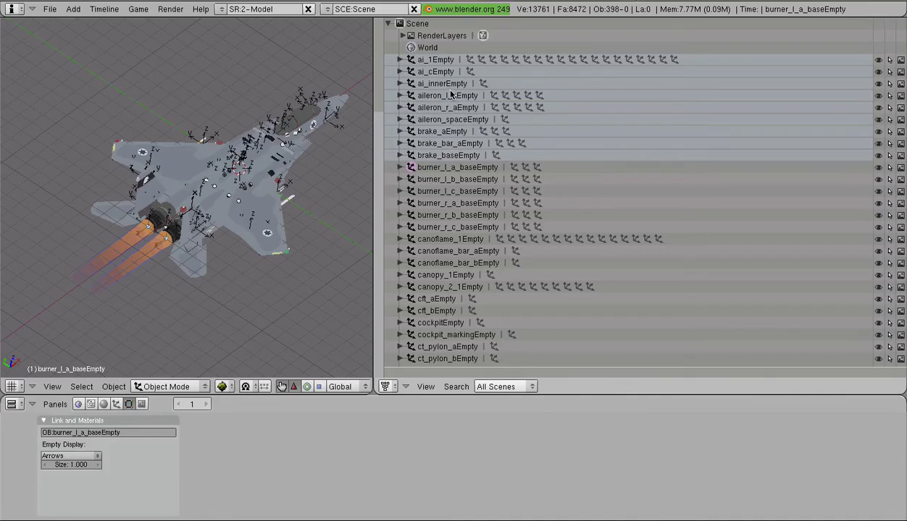
right_click(449, 94)
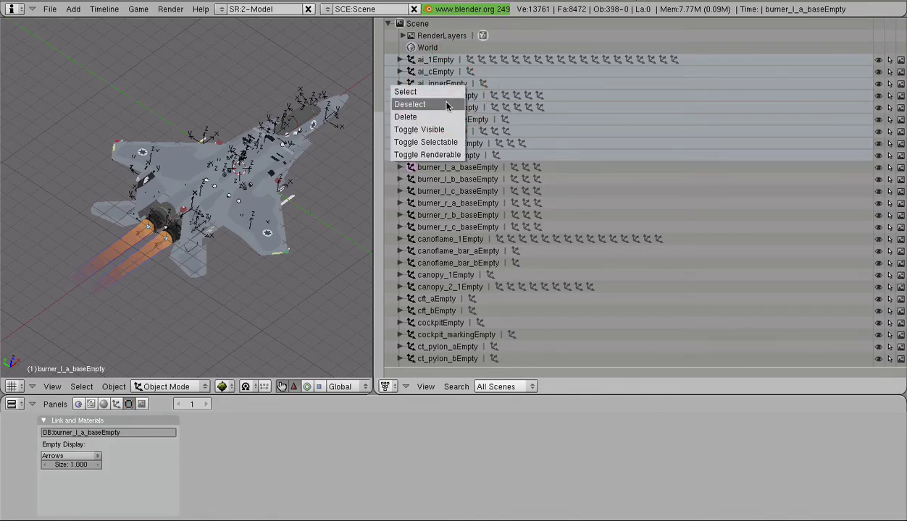
left_click(411, 109)
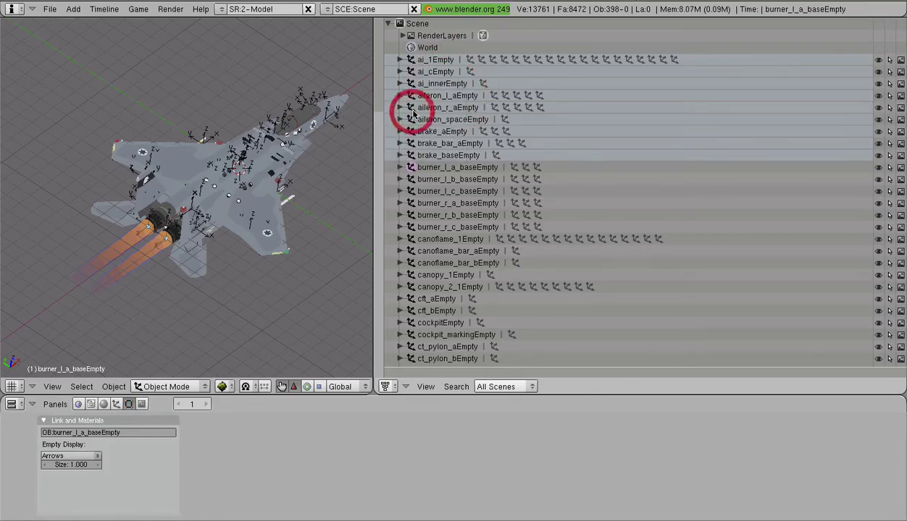
right_click(428, 89)
left_click(424, 101)
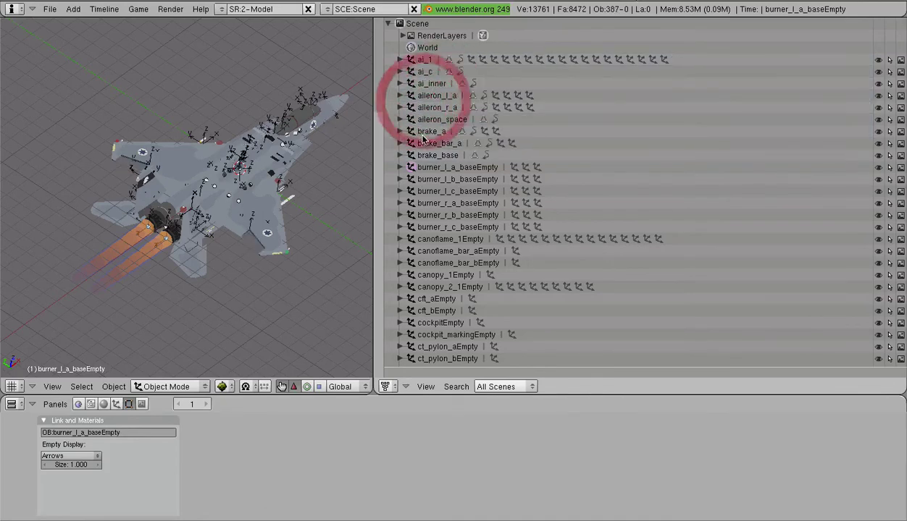
Step: Delete the former child objects ai_1 through brake_base from the Outliner list
left_click_drag(384, 60, 390, 153)
right_click(424, 105)
left_click(425, 103)
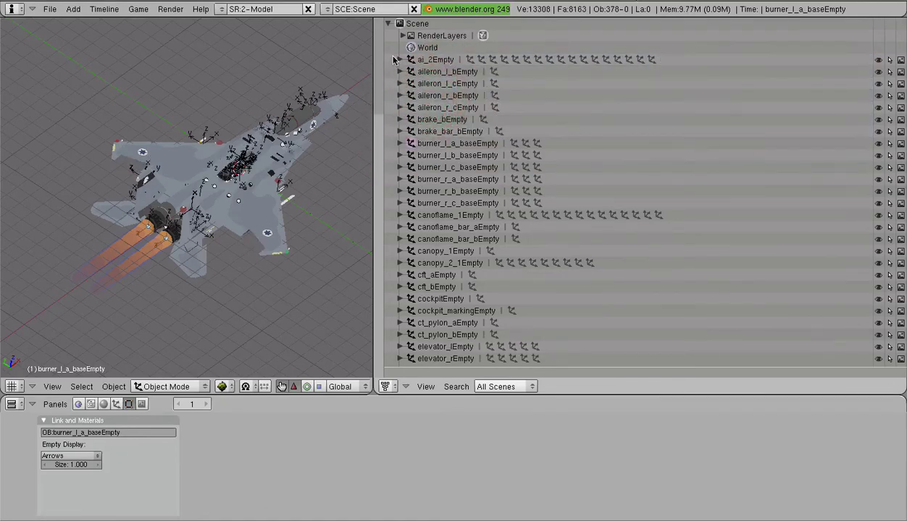
Step: Delete the empties ai_2Empty through brake_bar_bEmpty, followed by their former child objects ai_2 through brake_bar_b
left_click_drag(394, 61, 395, 129)
right_click(425, 93)
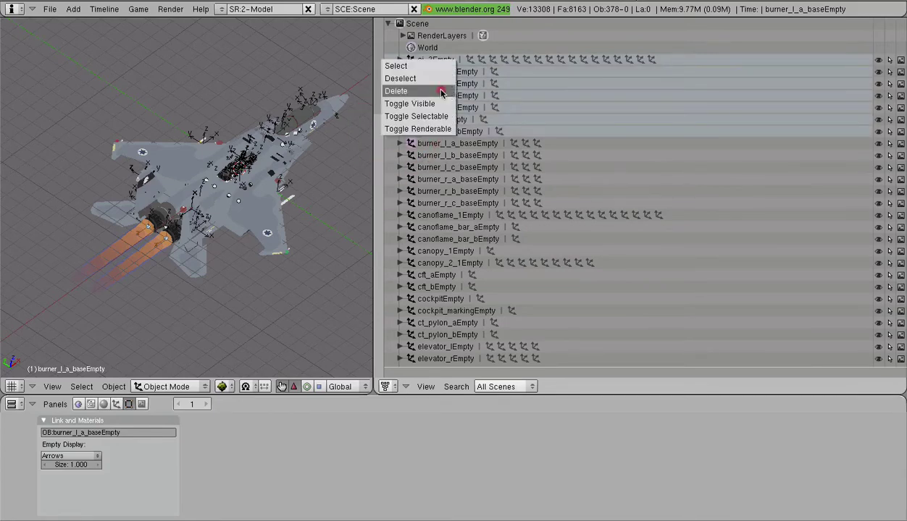
left_click(423, 88)
left_click_drag(386, 61, 392, 130)
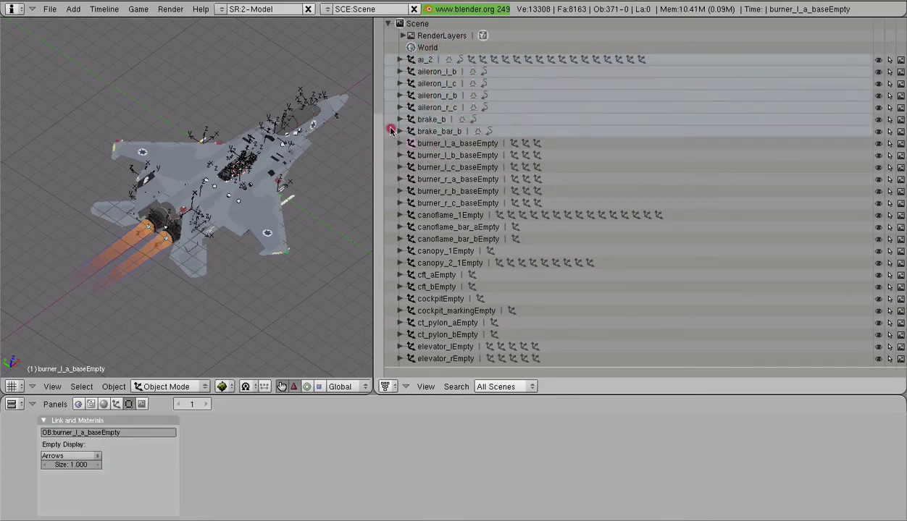
right_click(434, 93)
left_click(433, 92)
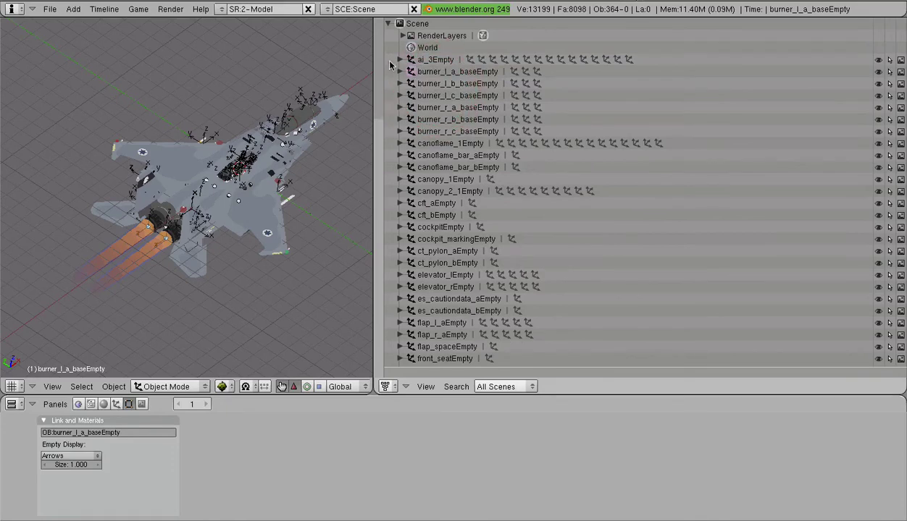
Step: Delete ai_3Empty and the remaining ai entries above the burner empties one after another, through ai_e_bEmpty and its child
left_click(386, 61)
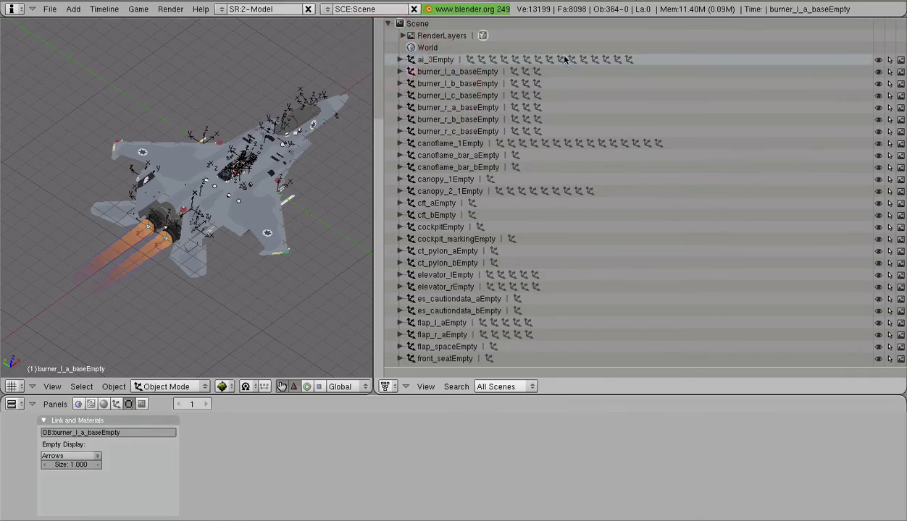
right_click(455, 62)
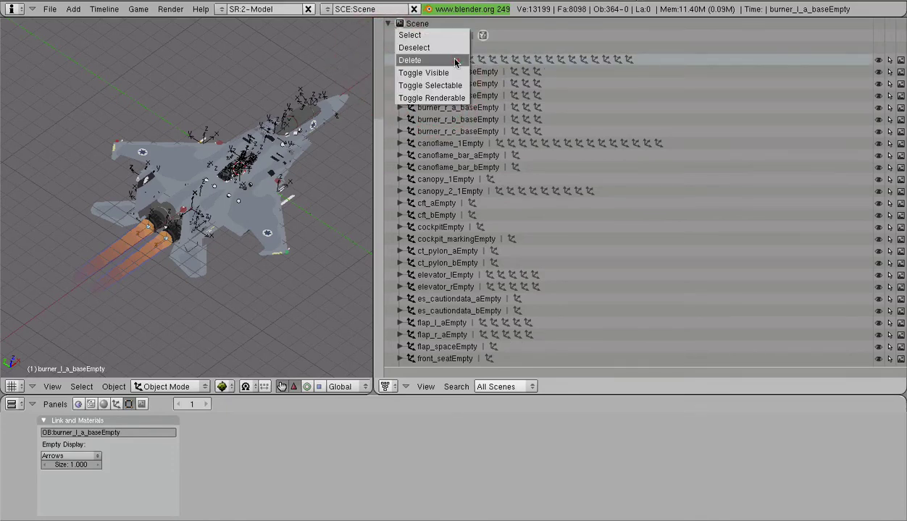
left_click(447, 61)
right_click(416, 63)
left_click(416, 60)
right_click(417, 63)
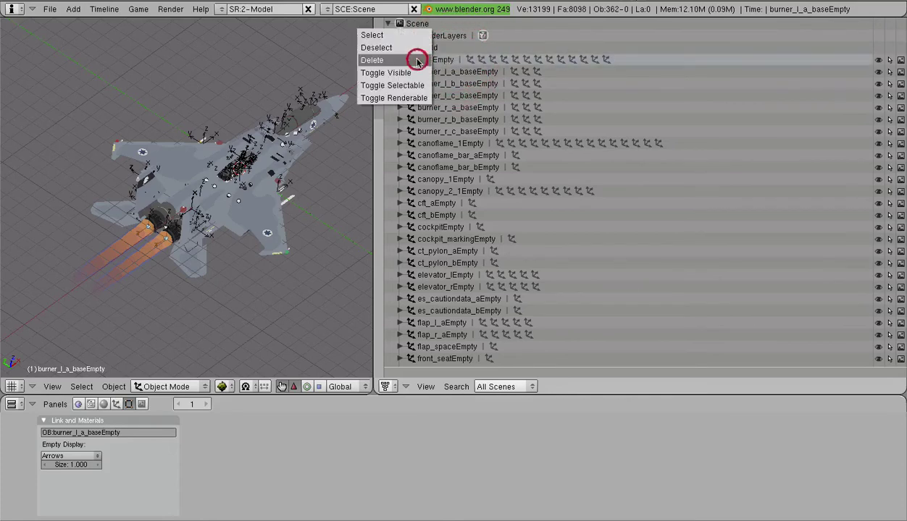
left_click(416, 61)
right_click(416, 63)
left_click(416, 61)
right_click(416, 63)
left_click(417, 61)
right_click(417, 63)
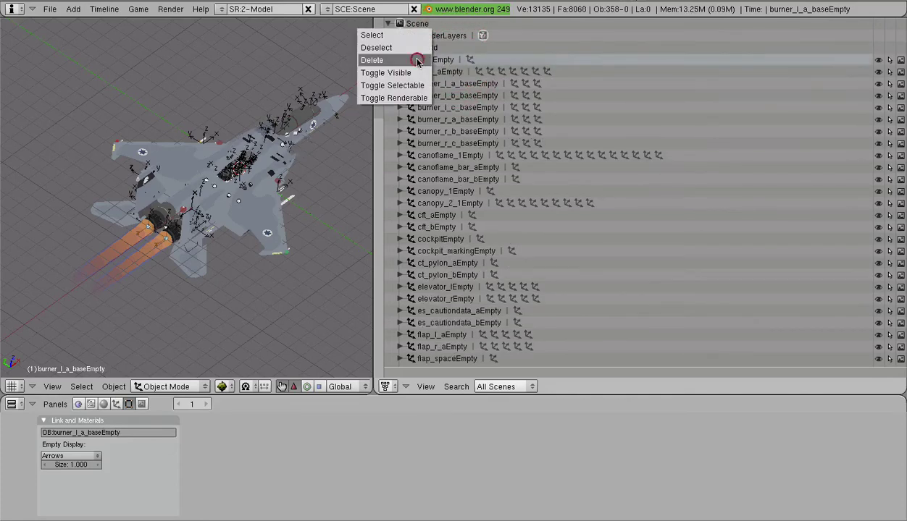
left_click(416, 61)
right_click(416, 63)
left_click(417, 61)
right_click(416, 63)
left_click(416, 61)
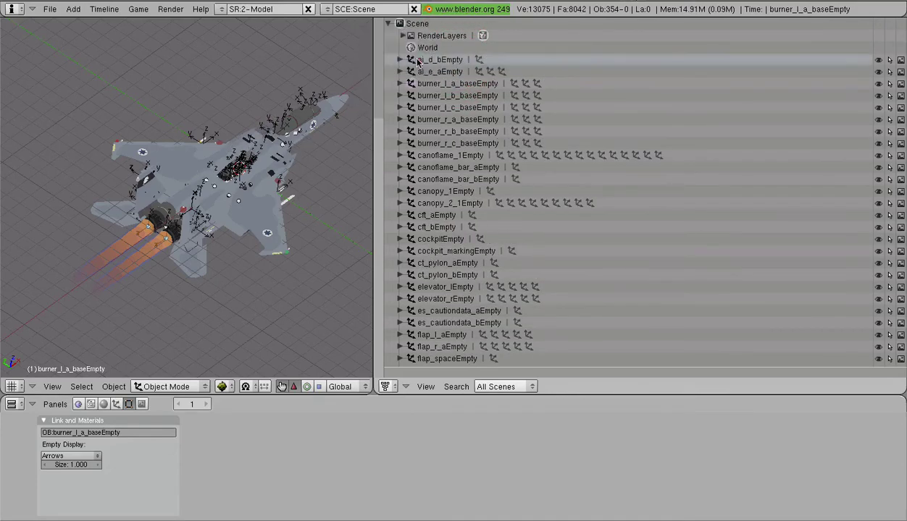
right_click(417, 63)
left_click(417, 61)
right_click(416, 63)
left_click(417, 61)
right_click(417, 63)
left_click(417, 61)
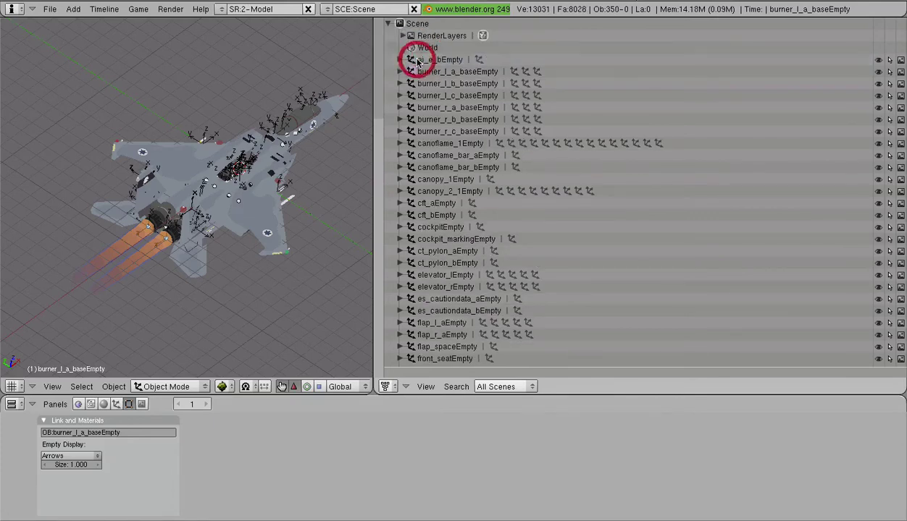
right_click(417, 63)
left_click(416, 61)
right_click(416, 63)
left_click(417, 61)
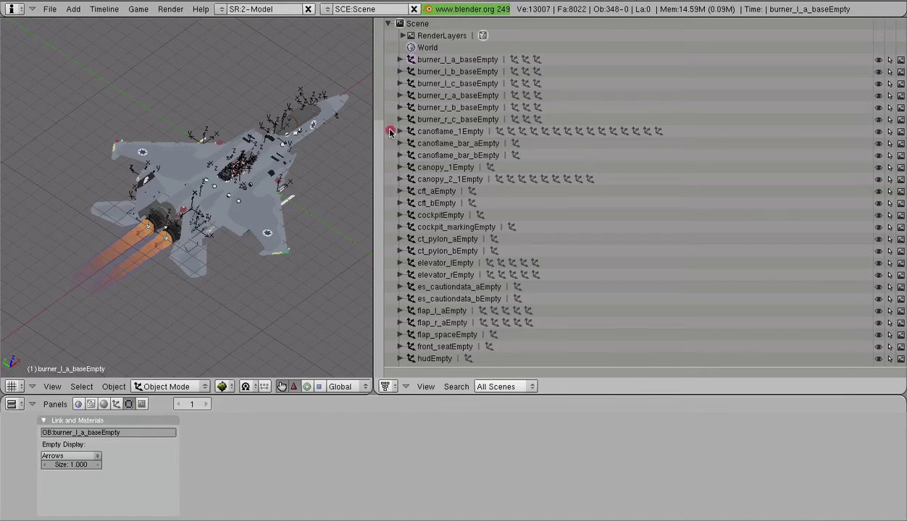
Step: Mark the Outliner entries from canoflame_1Empty through hudEmpty and delete them
left_click_drag(389, 132, 390, 360)
right_click(445, 223)
left_click(443, 219)
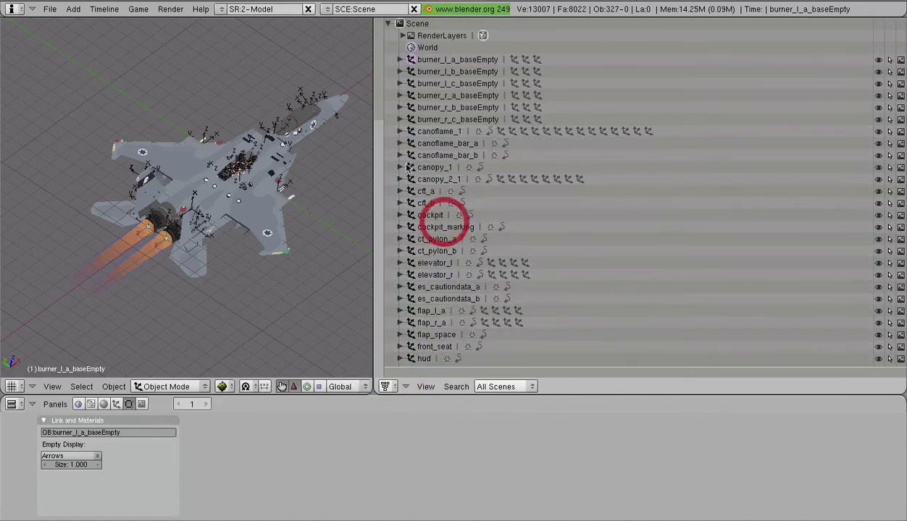
Step: Delete the Outliner entries canoflame_1 through flap_space, followed by the batch from canoflame_2Empty through killmark_1_cEmpty
left_click_drag(390, 132, 389, 335)
right_click(441, 244)
left_click(440, 244)
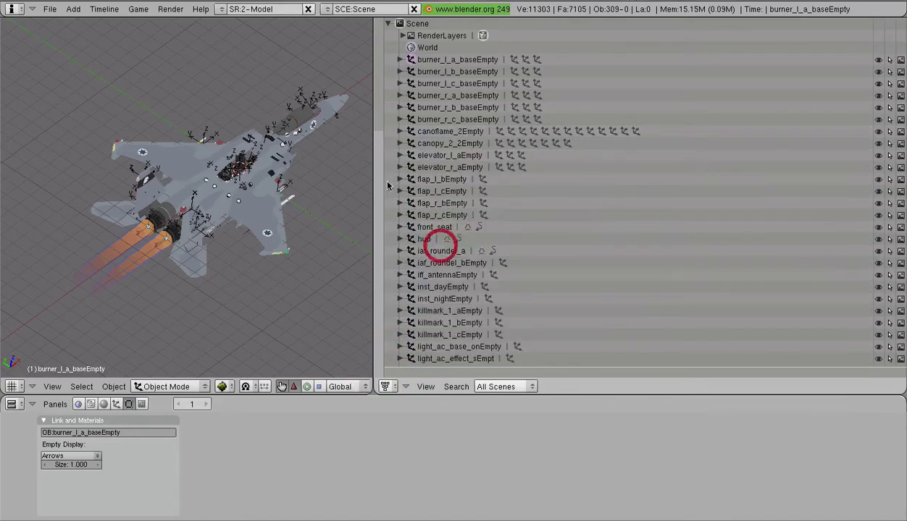
left_click_drag(390, 132, 390, 335)
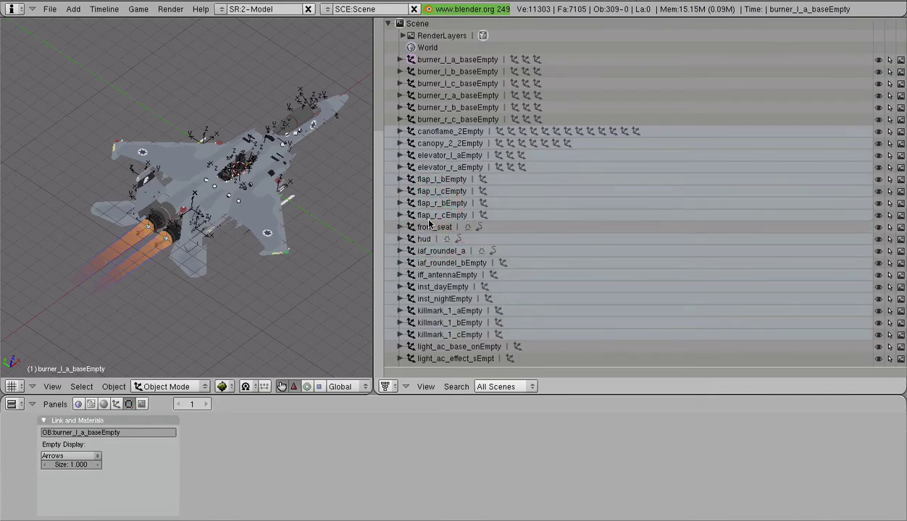
right_click(426, 218)
left_click(427, 205)
Step: Delete canoflame_2 and the former child objects listed below it, followed by the next batch of entries under the burner empties
left_click_drag(384, 130, 410, 298)
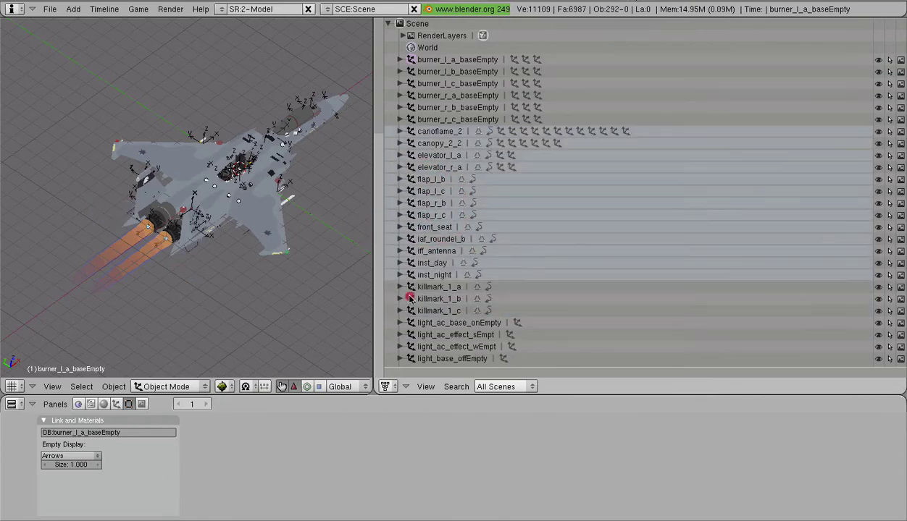
right_click(411, 217)
left_click(411, 214)
left_click_drag(384, 131, 397, 346)
right_click(441, 236)
left_click(441, 235)
Step: Delete canoflame_3 and the elevator, light, marking and mg_cover entries below it, followed by the next batch under the burner empties
left_click(389, 133)
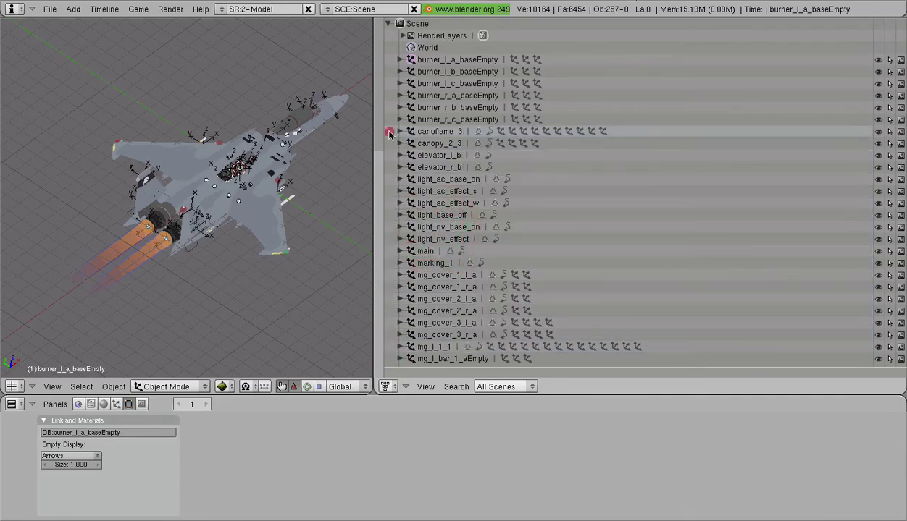
left_click_drag(389, 133, 411, 318)
right_click(443, 225)
left_click(441, 225)
left_click_drag(385, 133, 396, 346)
right_click(421, 253)
left_click(421, 253)
Step: Delete the Outliner entries canoflame_4 through mrm_launcher_b, followed by canoflame_aEmpty through ng_light_d_a_t
left_click(387, 136)
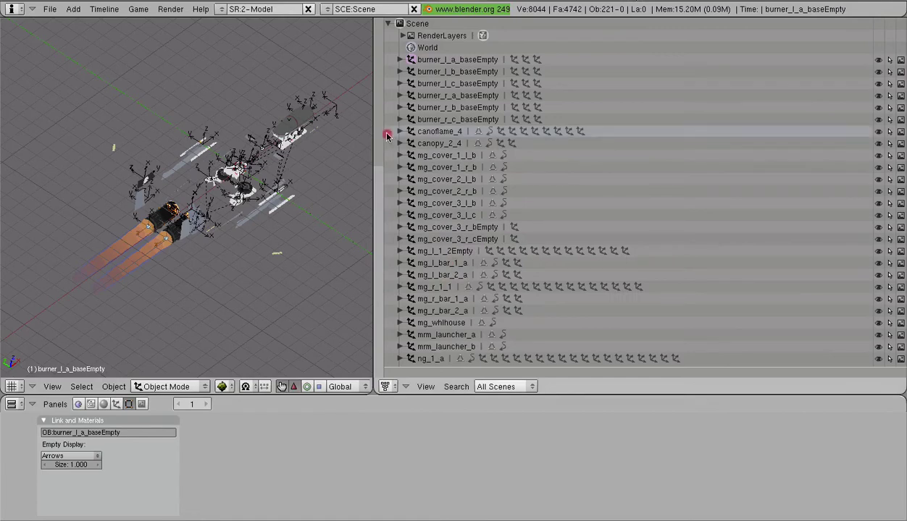
left_click_drag(388, 136, 396, 357)
right_click(451, 262)
left_click(451, 262)
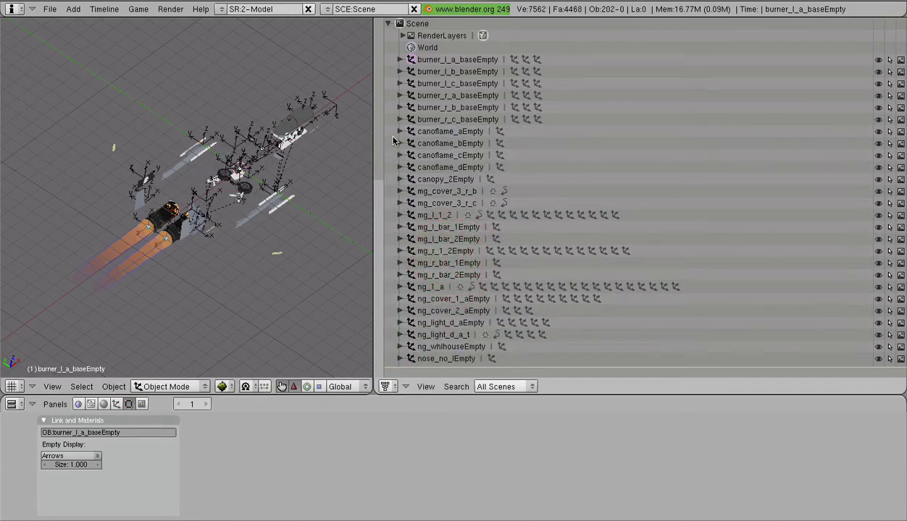
left_click_drag(389, 138, 403, 337)
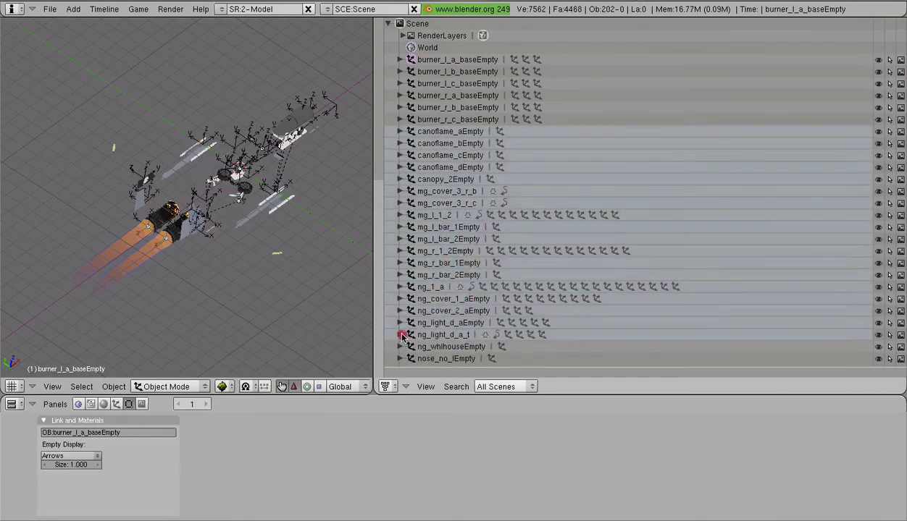
right_click(437, 277)
left_click(436, 277)
Step: Delete the former canoflame and landing-gear child objects, followed by the entries mg_r_aEmpty through nose_no_r
left_click_drag(389, 134, 397, 339)
right_click(445, 257)
left_click(446, 257)
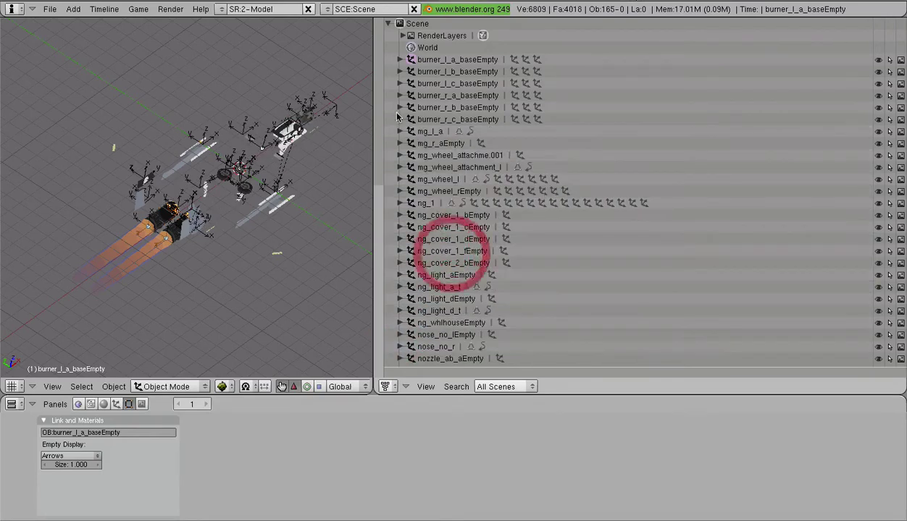
left_click_drag(392, 132, 403, 347)
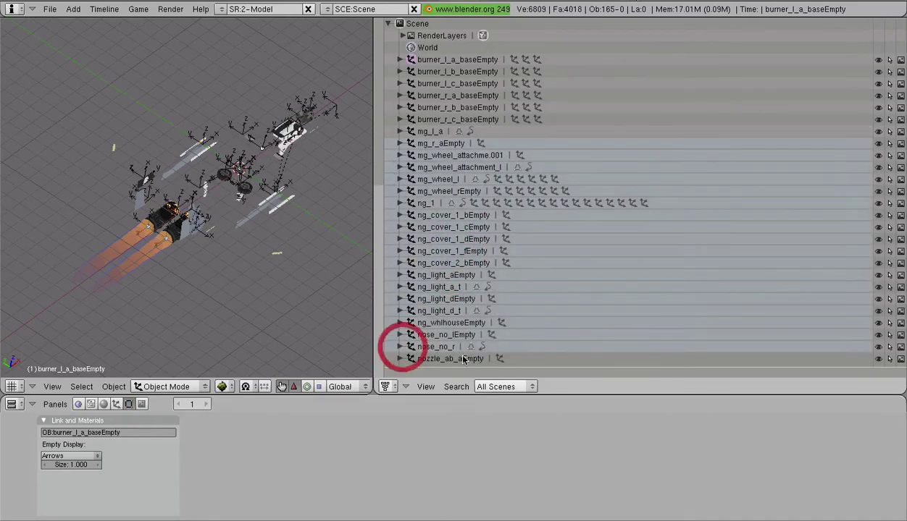
right_click(441, 265)
left_click(442, 265)
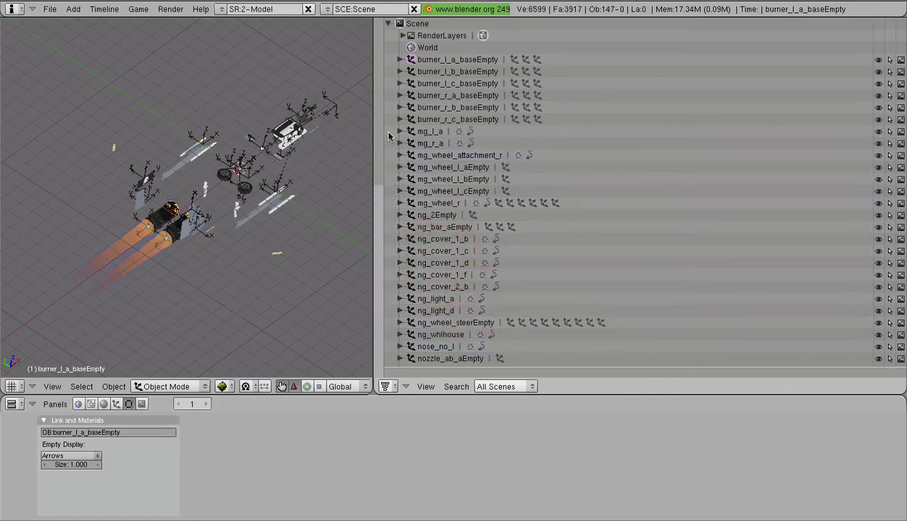
Step: Delete the entries mg_l_a through nose_no_l, followed by the next batch of entries directly below the burner empties
left_click_drag(389, 135, 389, 349)
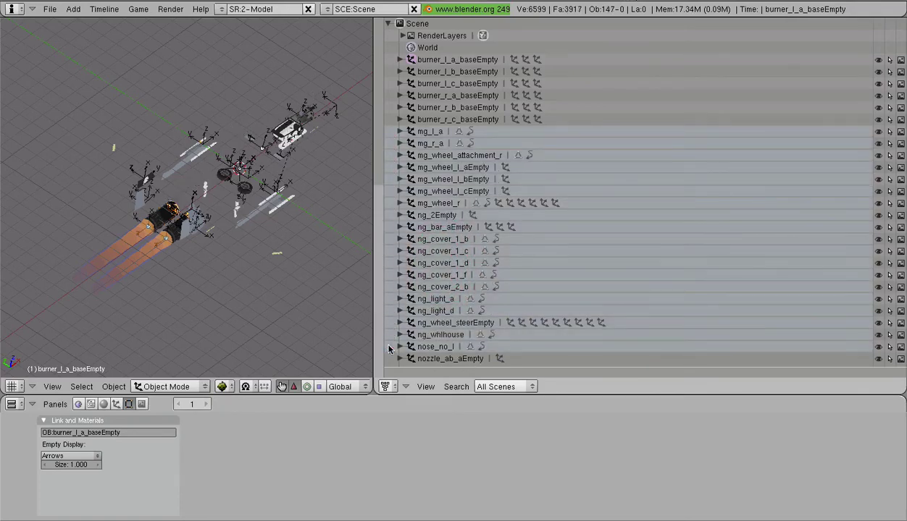
right_click(465, 263)
left_click(465, 263)
left_click_drag(389, 128, 393, 227)
right_click(433, 178)
left_click(435, 176)
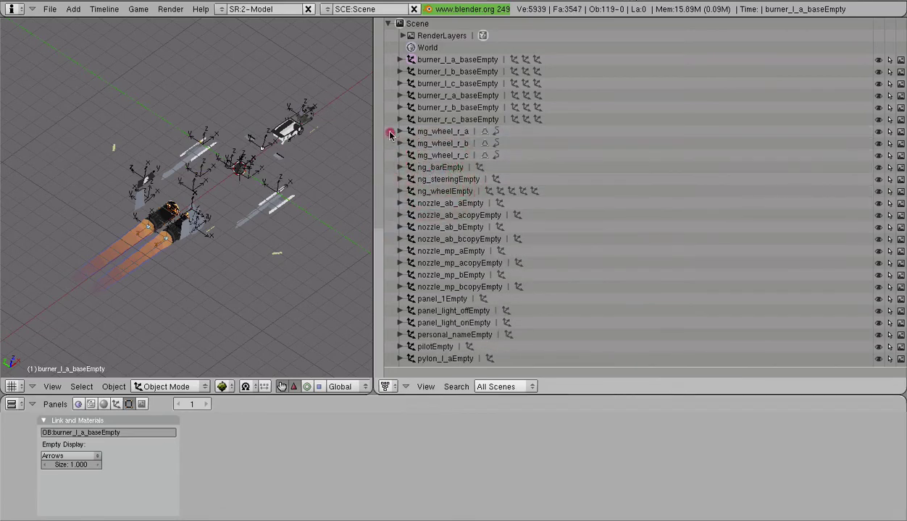
Step: Delete the entries mg_wheel_r_a through ng_wheelEmpty, followed by the former child objects of the ng empties
left_click_drag(389, 135, 398, 192)
right_click(427, 157)
left_click(428, 159)
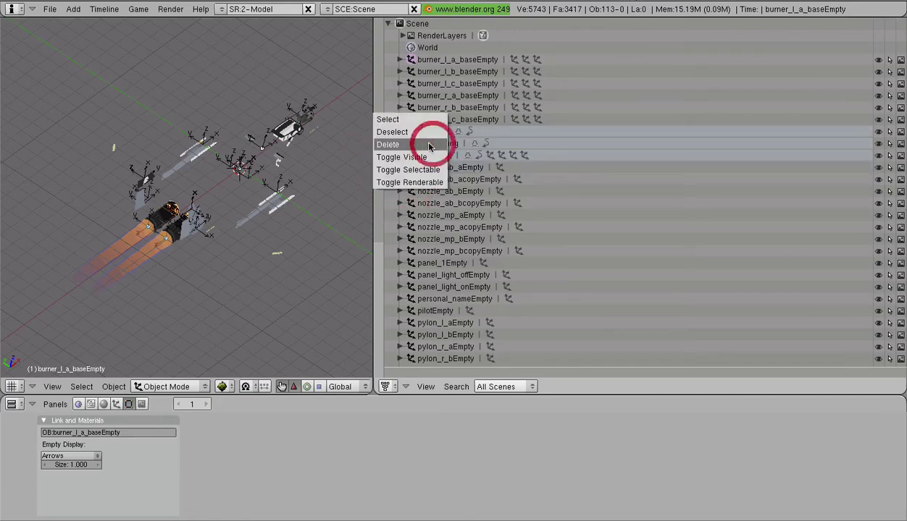
left_click(427, 145)
Step: Delete ng_wheel_aEmpty and ng_wheel_bEmpty, keeping nozzle_ab_aEmpty, and remove their former children ng_wheel_a and ng_wheel_b
left_click_drag(389, 133, 391, 152)
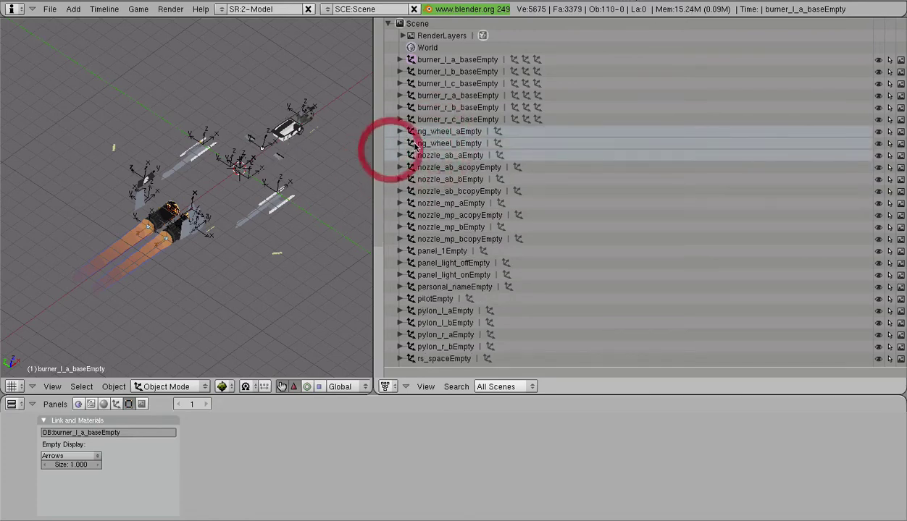
left_click(390, 154)
right_click(429, 138)
left_click(427, 138)
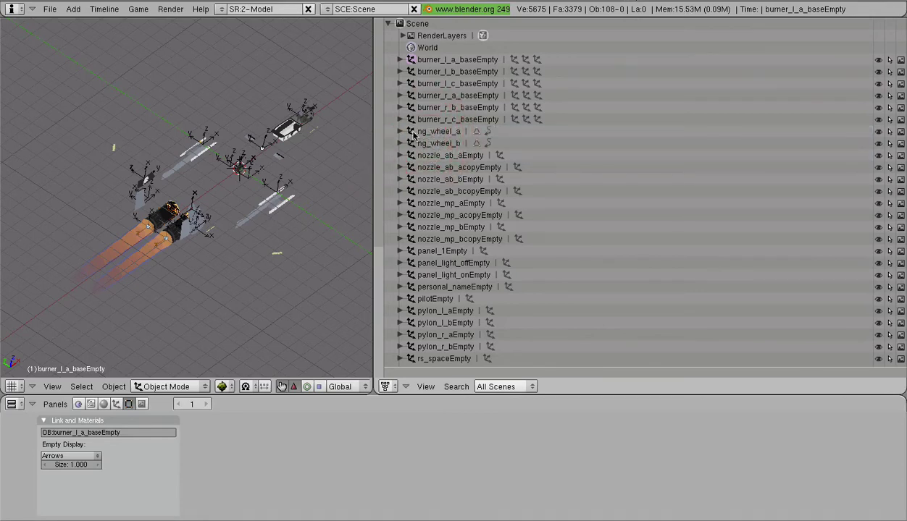
left_click_drag(396, 135, 397, 145)
right_click(383, 144)
left_click(409, 138)
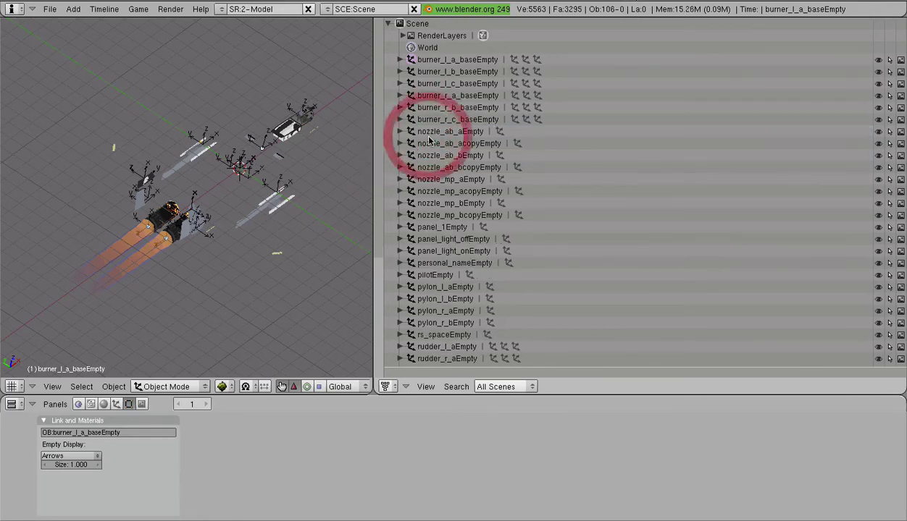
Step: Mark the empties below the nozzle entries from panel_1Empty through rudder_r_aEmpty and delete them
left_click(390, 229)
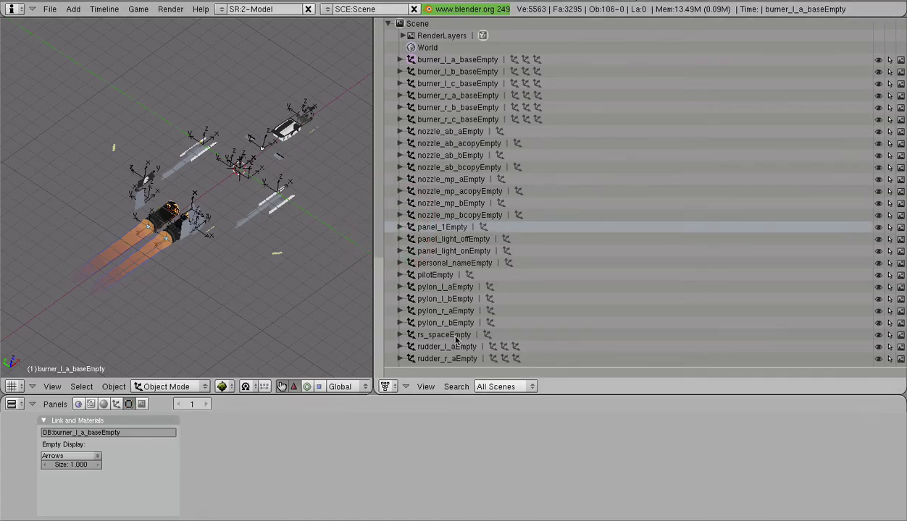
left_click(388, 248)
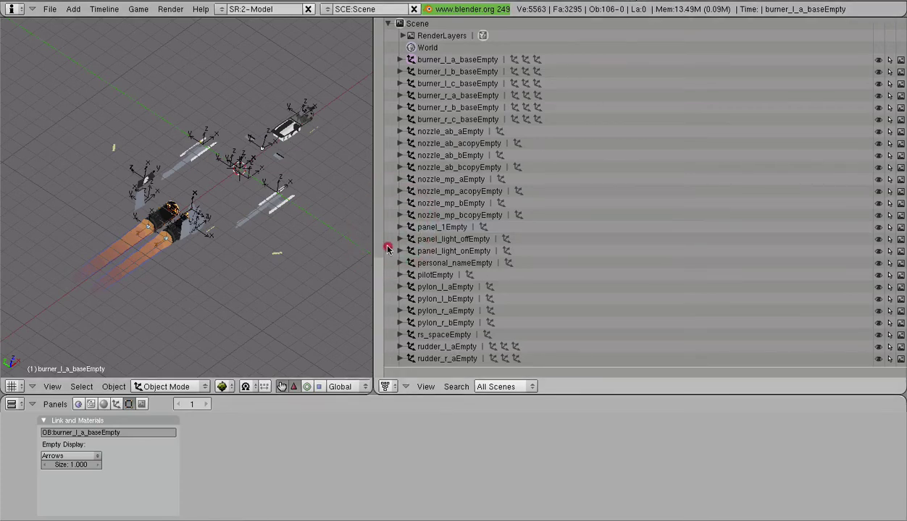
left_click_drag(391, 229, 389, 364)
right_click(389, 364)
left_click(439, 291)
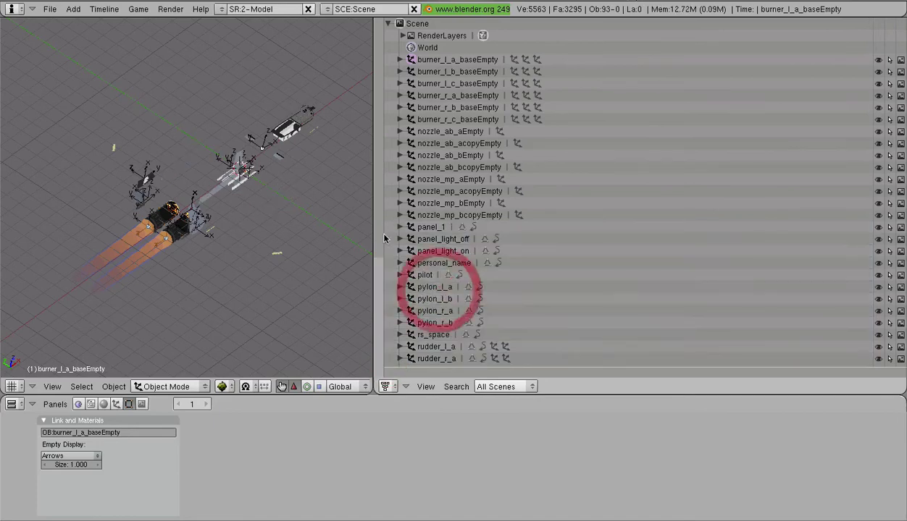
Step: Delete the pilot object, followed by the remaining former child objects panel_1 through rudder_space
left_click_drag(388, 229, 386, 350)
left_click(430, 265)
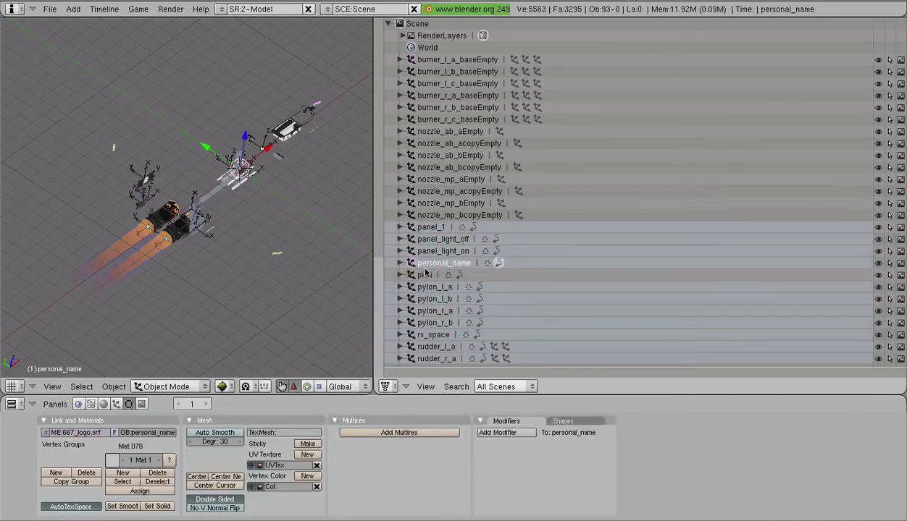
right_click(428, 280)
left_click(428, 279)
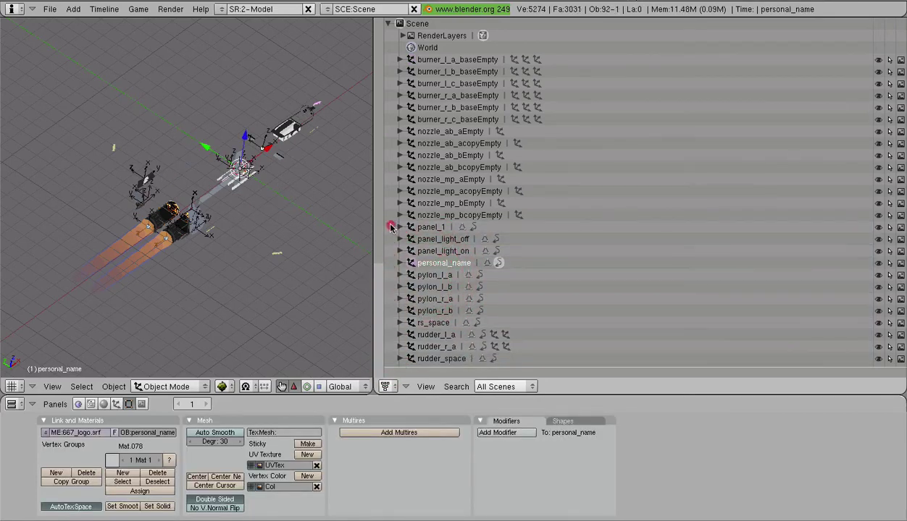
left_click_drag(391, 228, 392, 361)
right_click(430, 234)
left_click(430, 234)
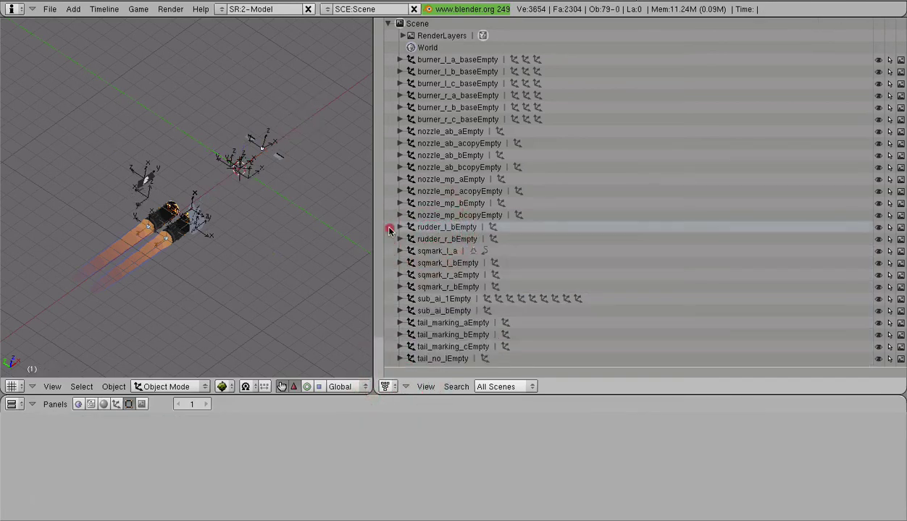
Step: Delete the entries rudder_l_bEmpty through tail_no_lEmpty, followed by rudder_l_b through tail_no_rEmpty
left_click_drag(389, 229, 390, 359)
right_click(417, 285)
left_click(417, 285)
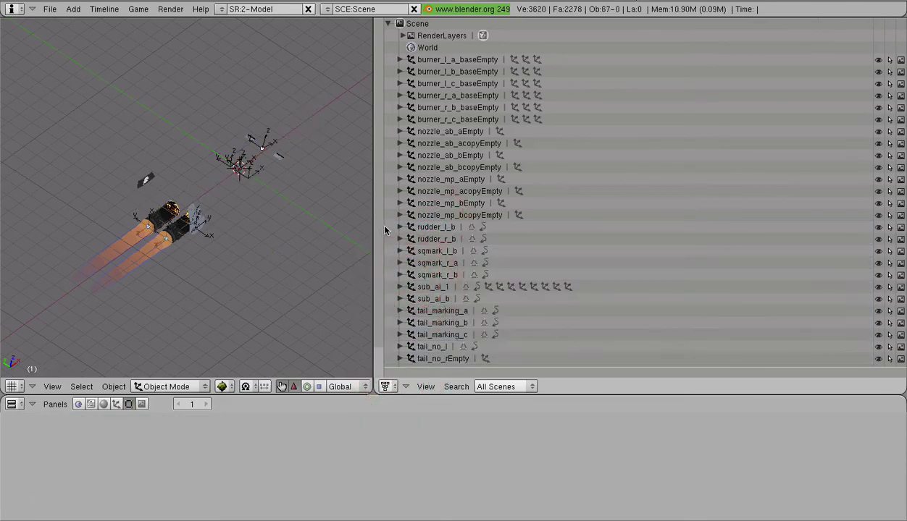
left_click_drag(389, 230, 395, 364)
right_click(430, 254)
left_click(430, 254)
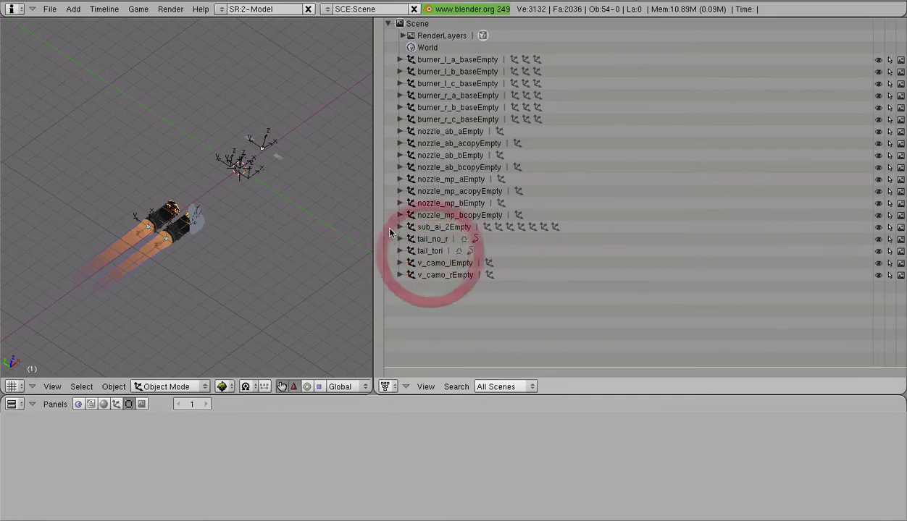
Step: Delete the entries sub_ai_2Empty through v_camo_rEmpty, followed by sub_ai_2, v_camo_l and v_camo_r
left_click_drag(389, 229, 386, 293)
right_click(420, 244)
left_click(420, 244)
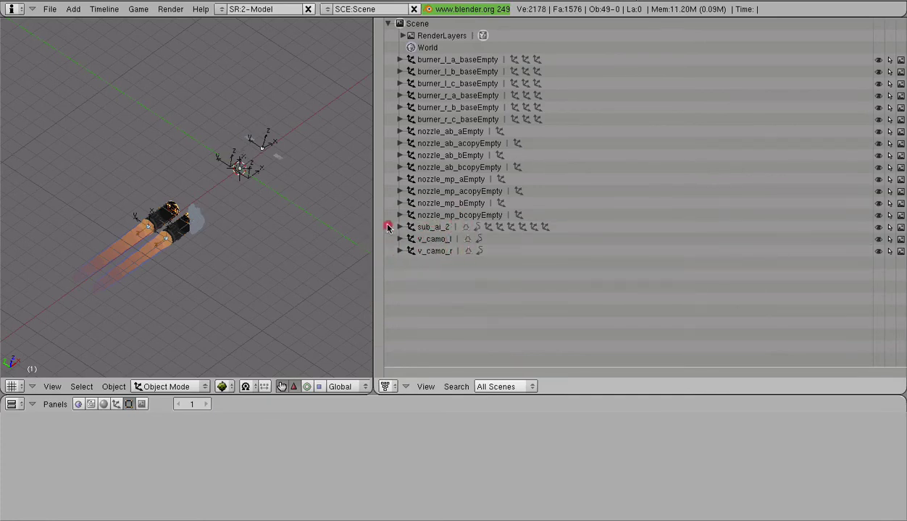
left_click_drag(387, 227, 388, 253)
right_click(420, 247)
left_click(420, 247)
Step: Delete sub_ai_3Empty and the remaining sub_ai hierarchy entry by entry, ending with sub_ai_a
left_click(395, 229)
right_click(420, 227)
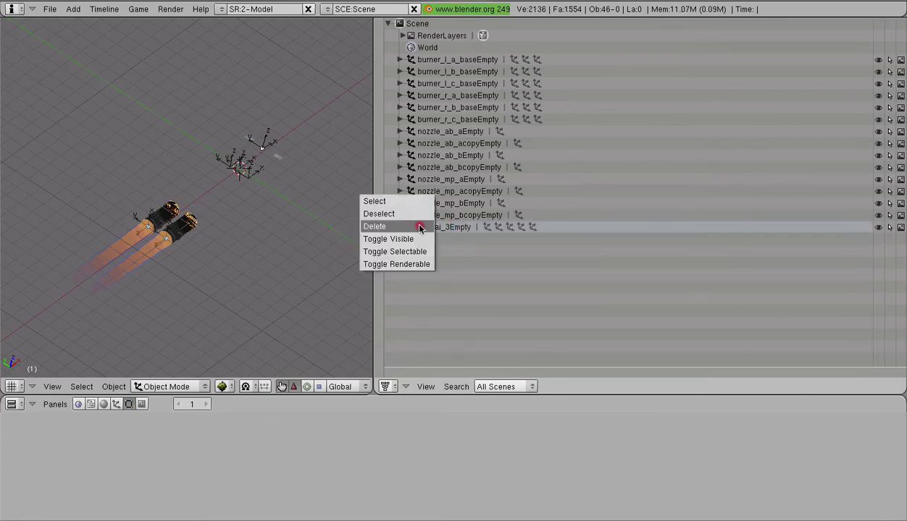
left_click(420, 228)
left_click(405, 229)
right_click(410, 227)
left_click(420, 226)
right_click(423, 227)
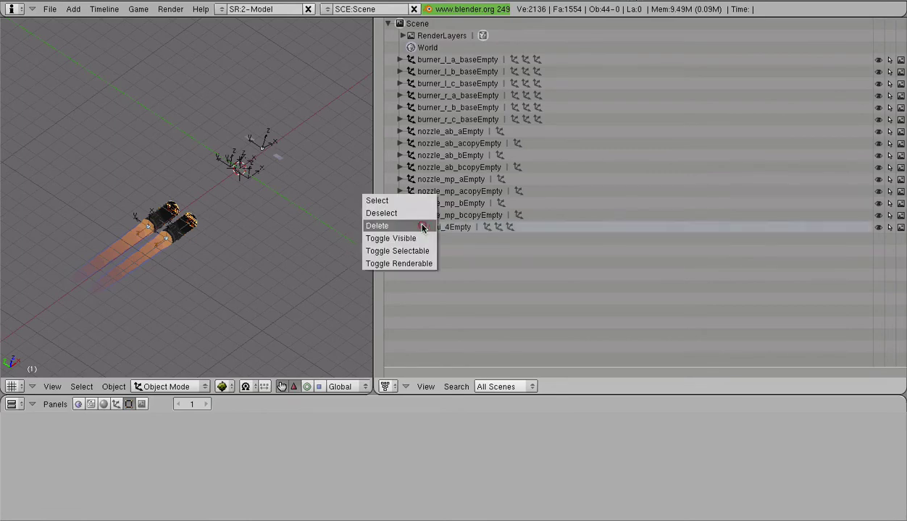
left_click(423, 226)
left_click(421, 227)
right_click(423, 227)
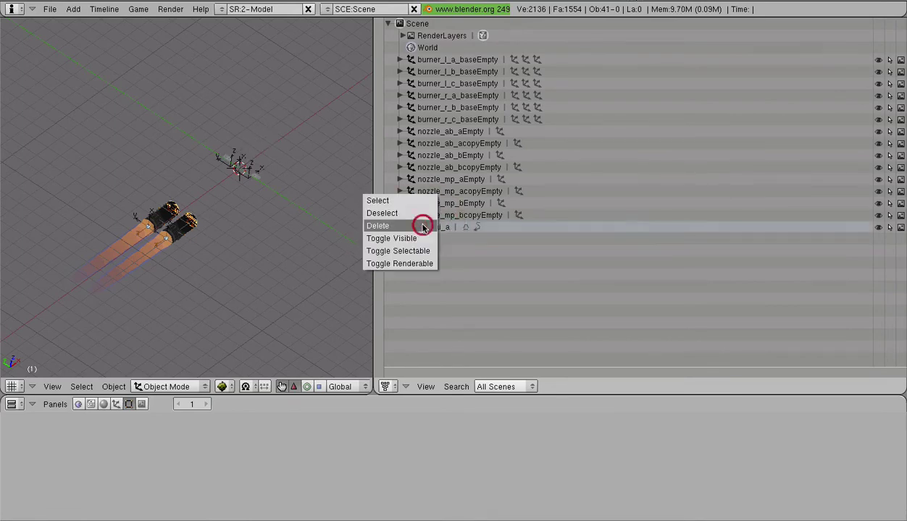
left_click(423, 227)
Step: Examine the remaining engine nozzles and burner flames up close, selecting individual nozzle and flame meshes to identify them
scroll(266, 262, "up", 3)
middle_click_drag(265, 263, 318, 246, "shift")
scroll(269, 262, "up", 3)
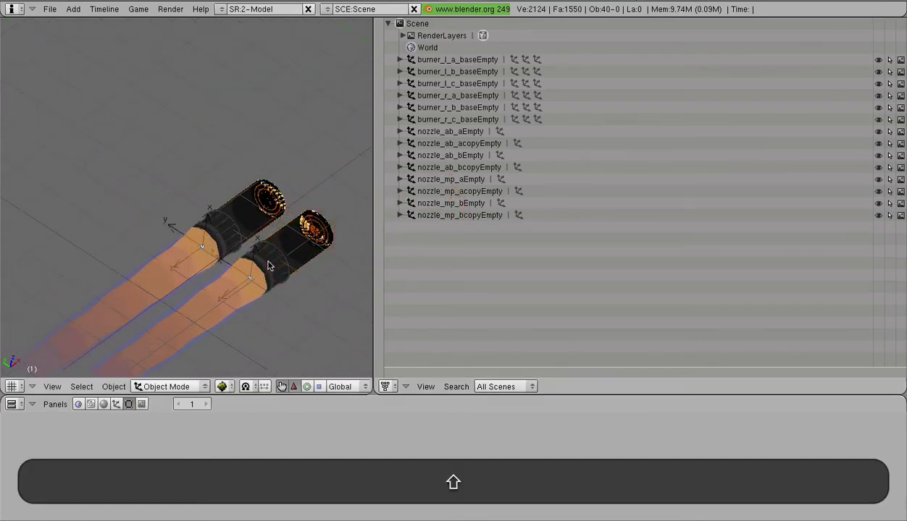
middle_click_drag(269, 263, 229, 245)
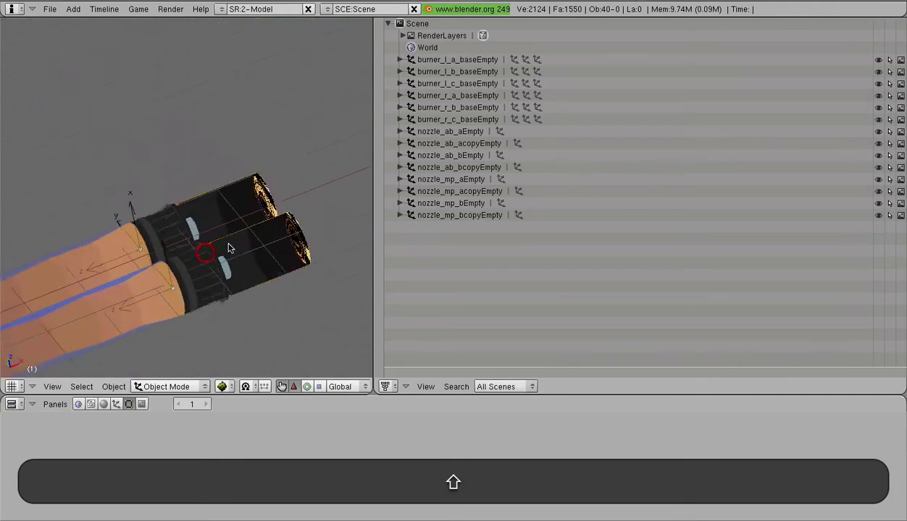
scroll(234, 231, "up", 1)
right_click(265, 196)
scroll(265, 196, "down", 3)
middle_click_drag(221, 202, 284, 236)
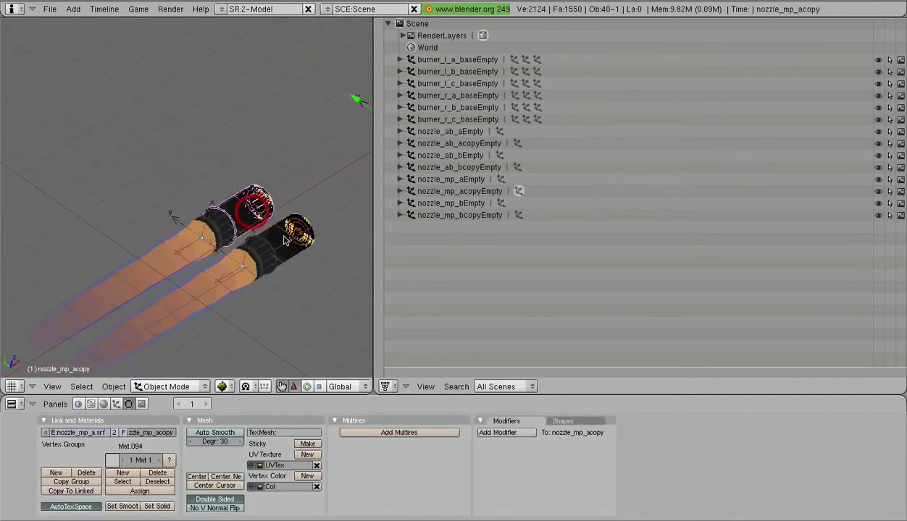
right_click(285, 238)
right_click(244, 262)
scroll(222, 280, "up", 2)
middle_click_drag(244, 291, 201, 212, "shift")
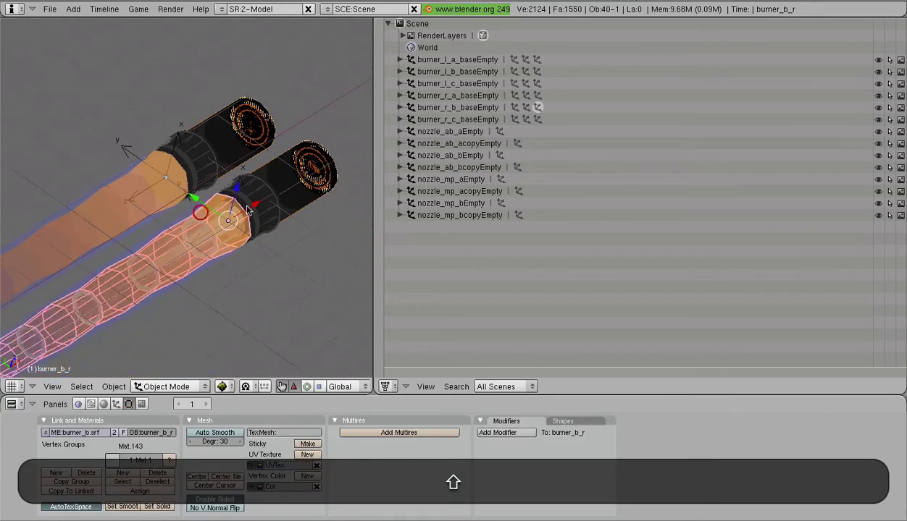
scroll(207, 261, "up", 2)
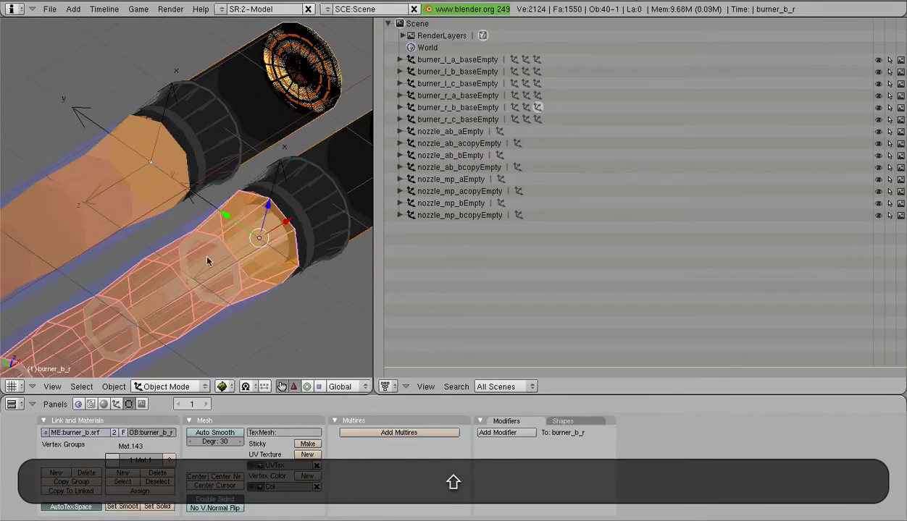
right_click(255, 209)
right_click(256, 205)
scroll(259, 203, "down", 4)
middle_click_drag(256, 205, 240, 216)
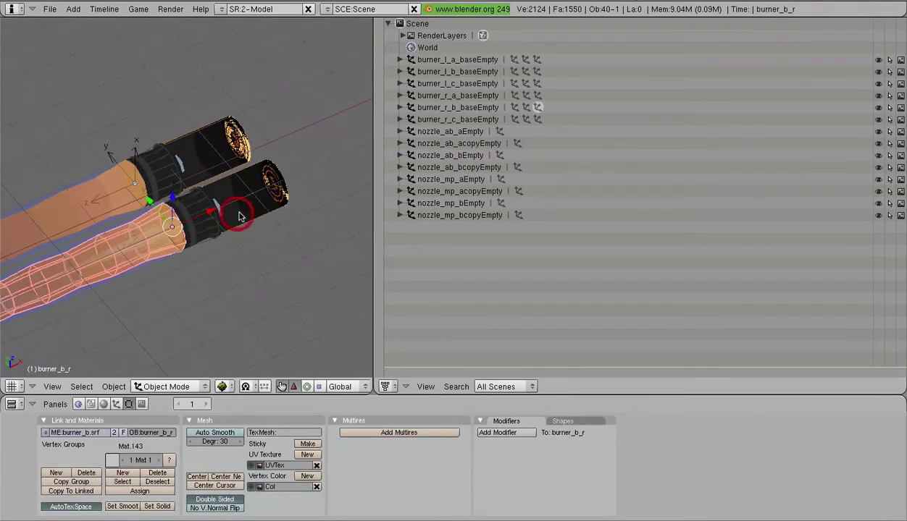
Step: Deselect everything, show only layer 1, and step back and forth through the frames to examine the nozzle and flame animation
key("a")
key("1")
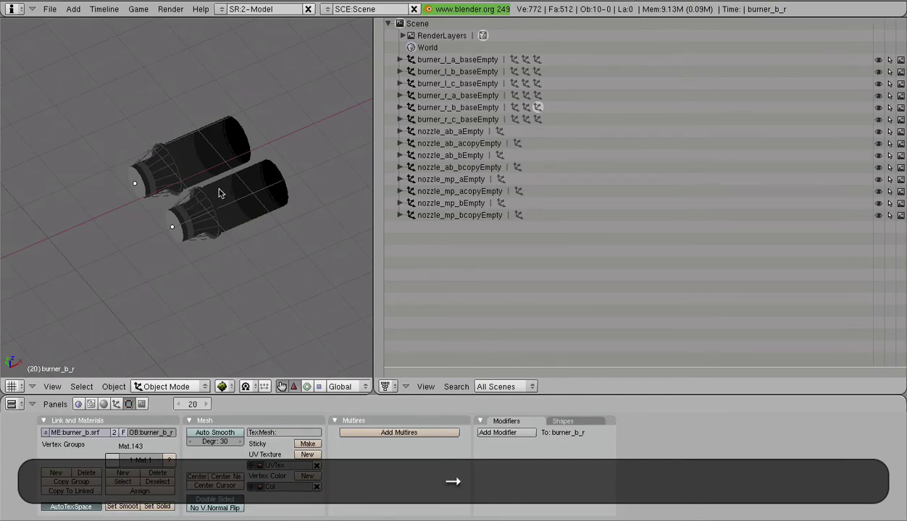
key("Right")
key("Right")
key("Right")
key("Right")
key("Right")
key("Right")
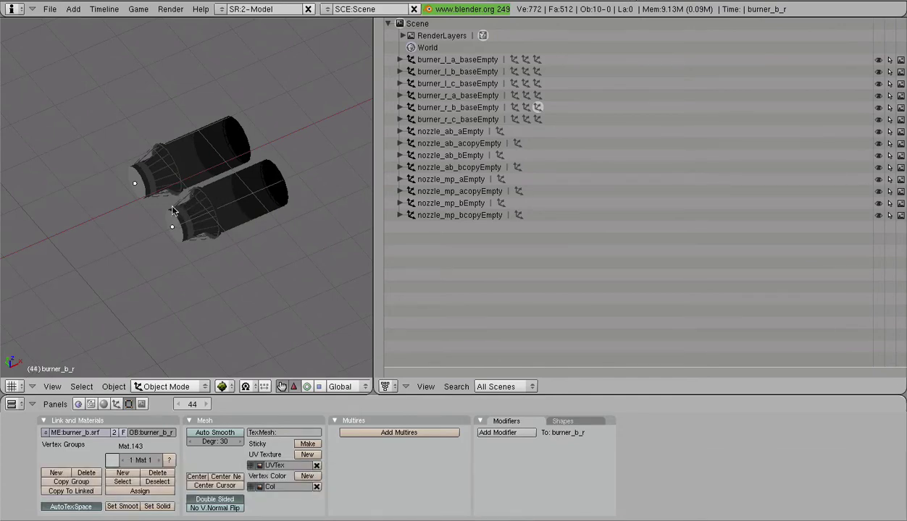
key("Left")
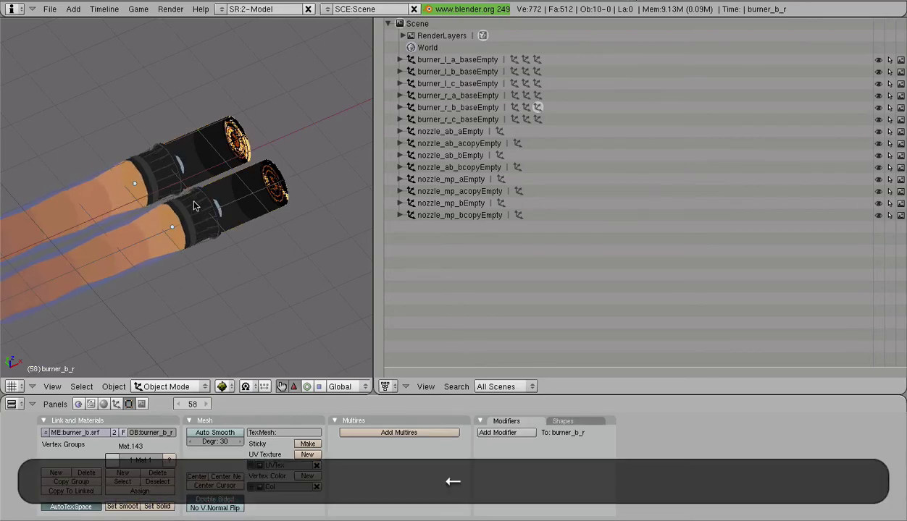
key("Left")
key("Left")
key("Left")
key("Left")
key("Left")
key("Left")
key("Right")
key("Right")
key("Right")
key("Right")
key("Right")
key("Right")
key("Right")
key("Right")
key("Right")
key("Right")
key("Right")
key("Right")
key("Right")
scroll(190, 217, "down", 4)
middle_click_drag(187, 226, 252, 283)
scroll(255, 227, "up", 3)
scroll(202, 251, "down", 4)
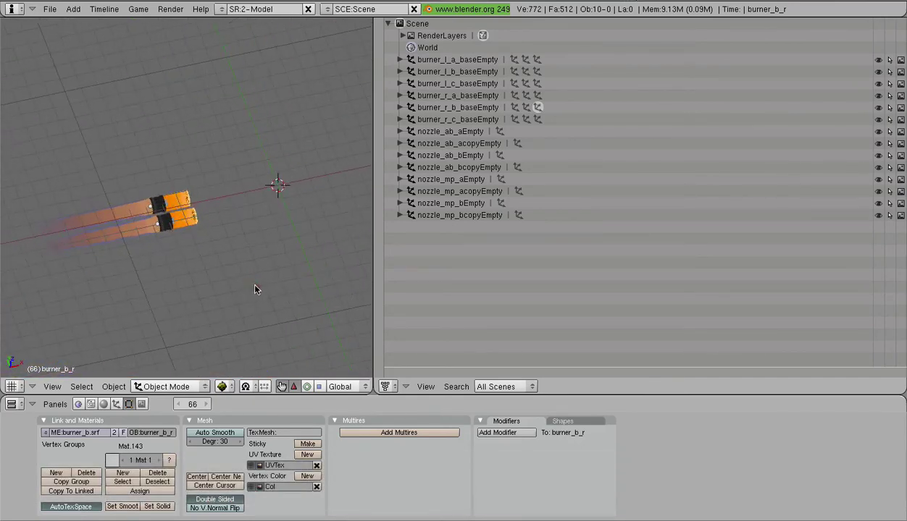
scroll(252, 282, "down", 4)
scroll(166, 261, "up", 5)
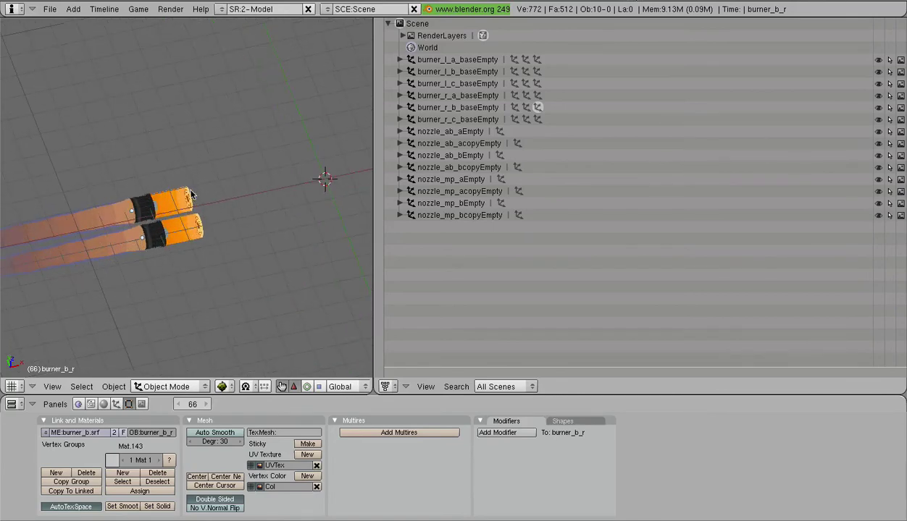
middle_click_drag(166, 260, 205, 208)
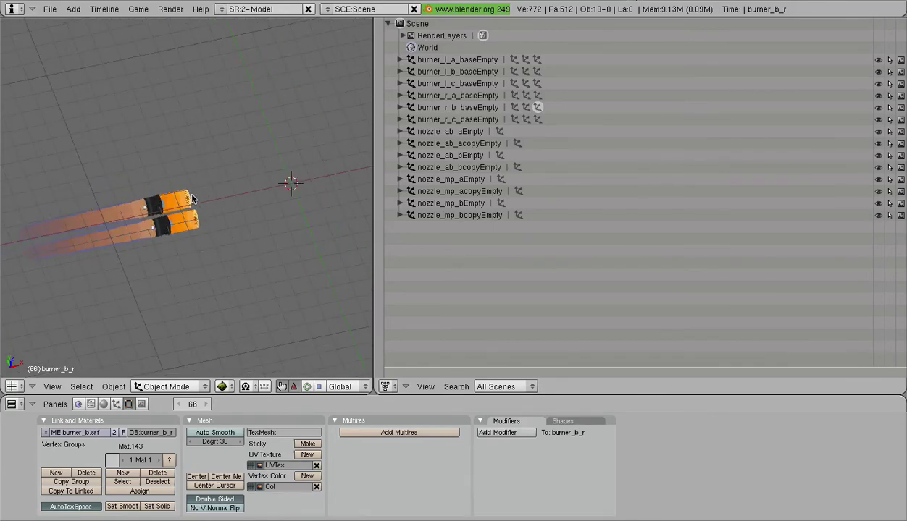